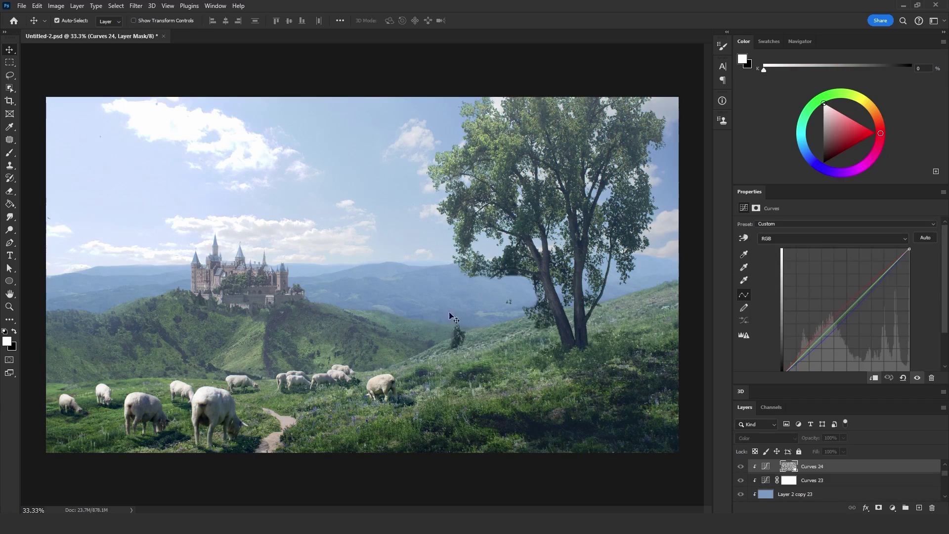
Step: Zoom in to inspect the tree and castle details, then fit the whole image in the window
{"action": "scroll", "coordinate": [573, 346], "scroll_direction": "up", "scroll_amount": 2}
{"action": "scroll", "coordinate": [528, 295], "scroll_direction": "up", "scroll_amount": 1}
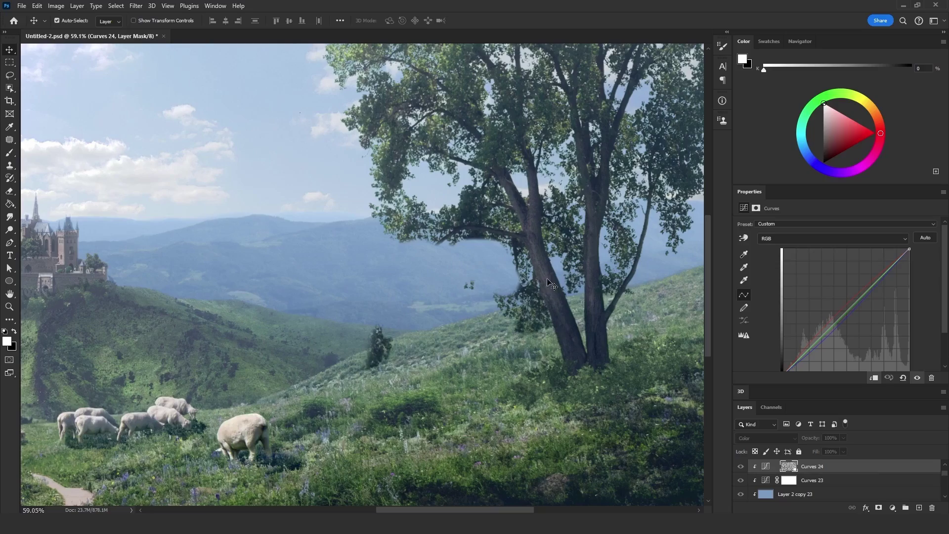
{"action": "scroll", "coordinate": [402, 293], "scroll_direction": "down", "scroll_amount": 3}
{"action": "scroll", "coordinate": [399, 289], "scroll_direction": "up", "scroll_amount": 5}
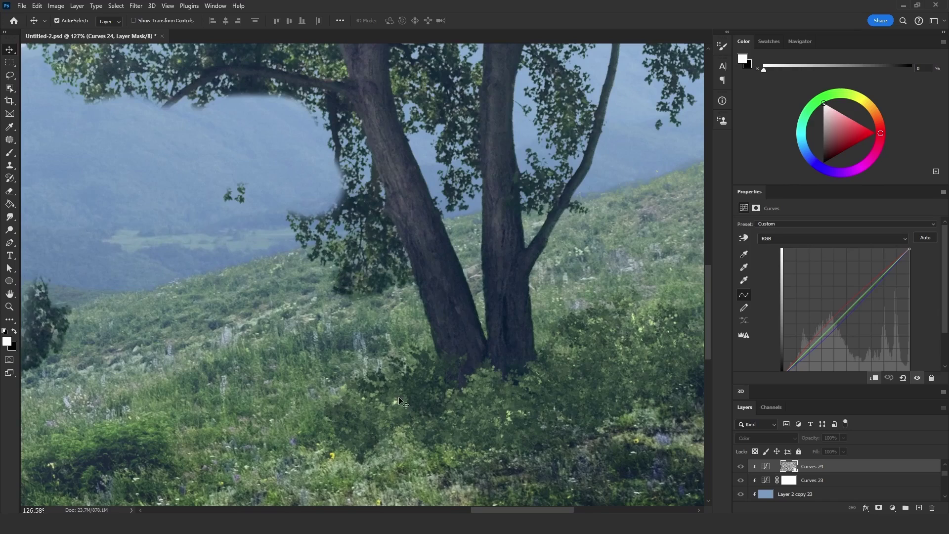
{"action": "scroll", "coordinate": [335, 358], "scroll_direction": "right", "scroll_amount": 2}
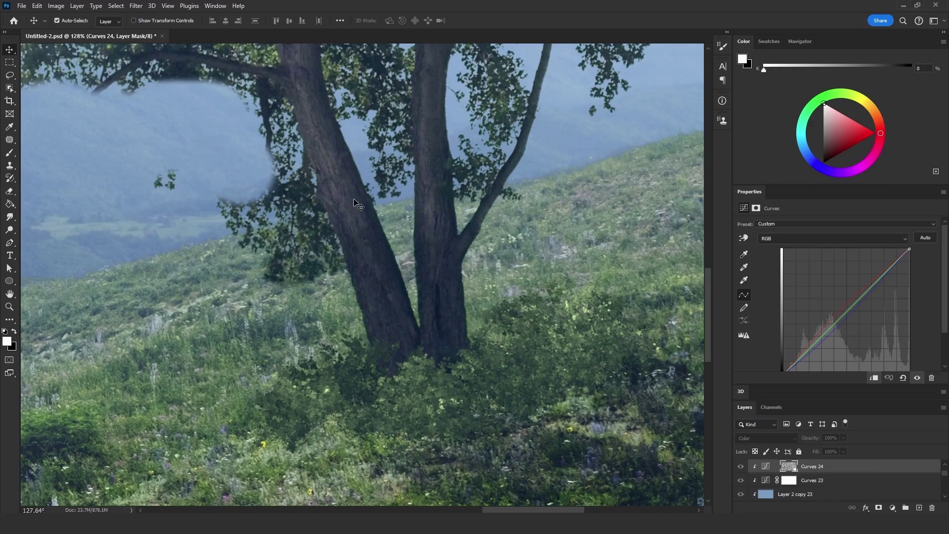
{"action": "scroll", "coordinate": [554, 295], "scroll_direction": "down", "scroll_amount": 5}
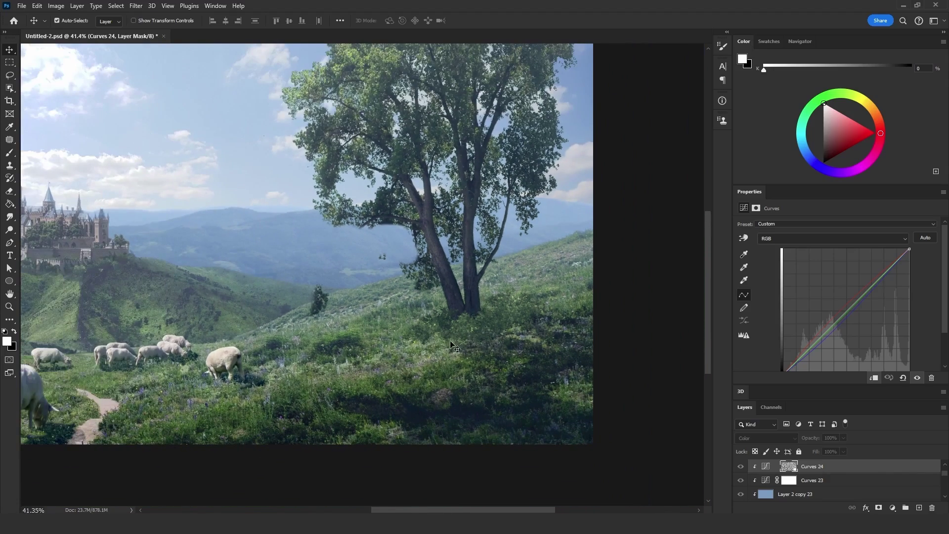
{"action": "scroll", "coordinate": [207, 285], "scroll_direction": "up", "scroll_amount": 5}
{"action": "scroll", "coordinate": [207, 284], "scroll_direction": "up", "scroll_amount": 2}
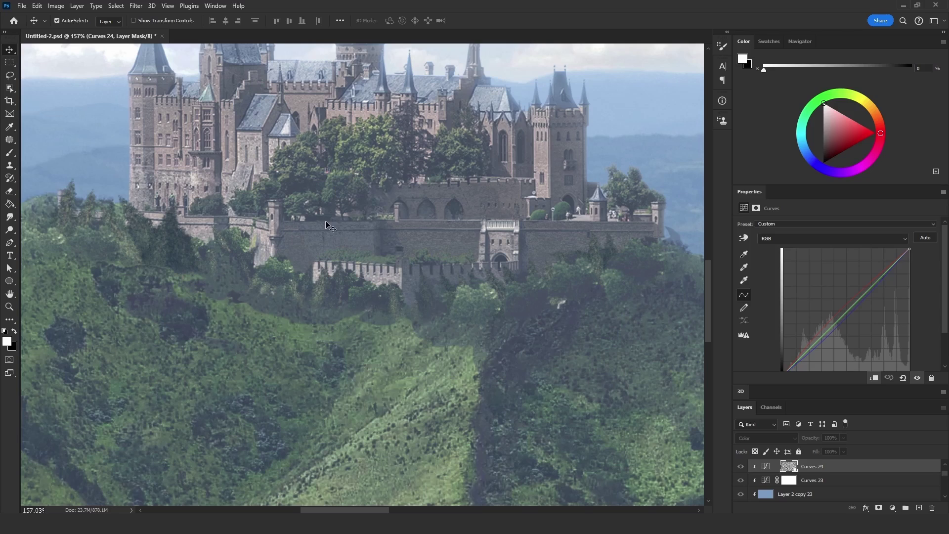
{"action": "scroll", "coordinate": [327, 226], "scroll_direction": "down", "scroll_amount": 1}
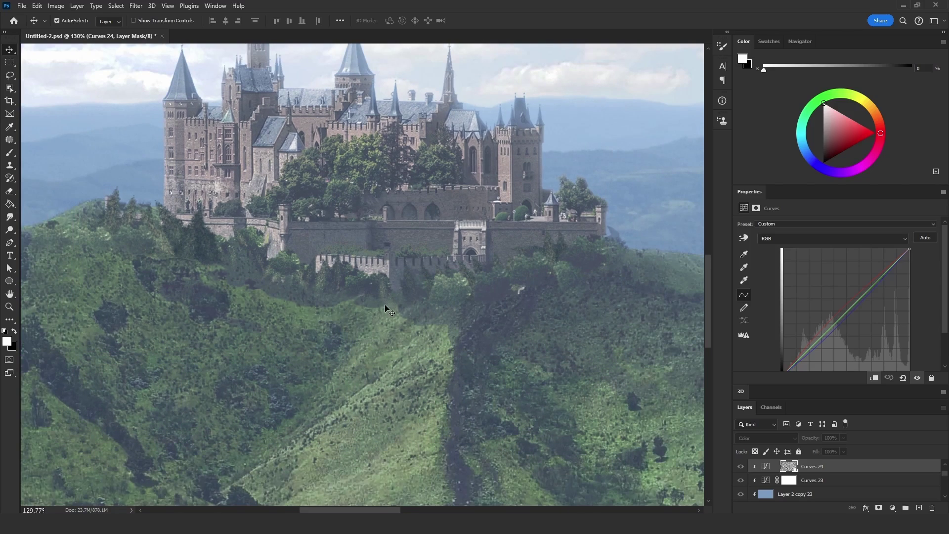
{"action": "scroll", "coordinate": [385, 310], "scroll_direction": "down", "scroll_amount": 7}
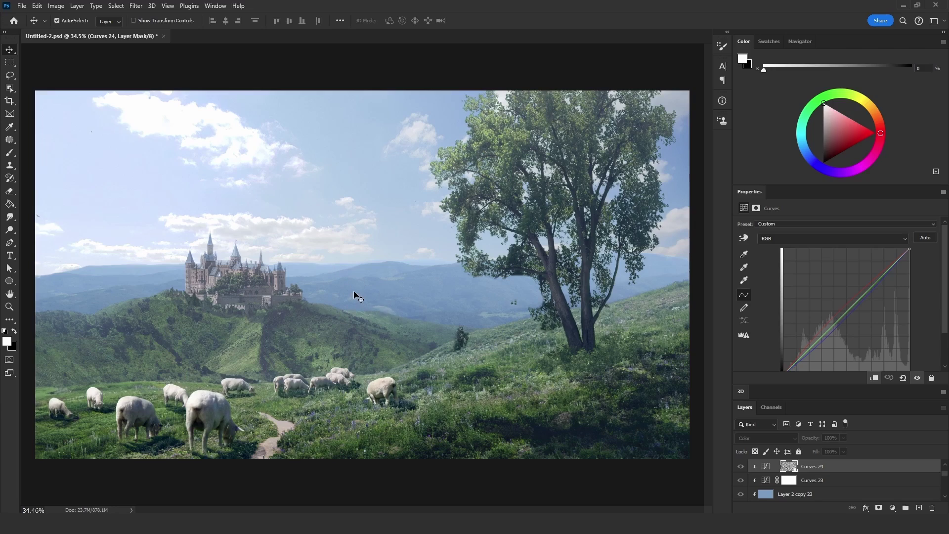
{"action": "scroll", "coordinate": [671, 371], "scroll_direction": "up", "scroll_amount": 3}
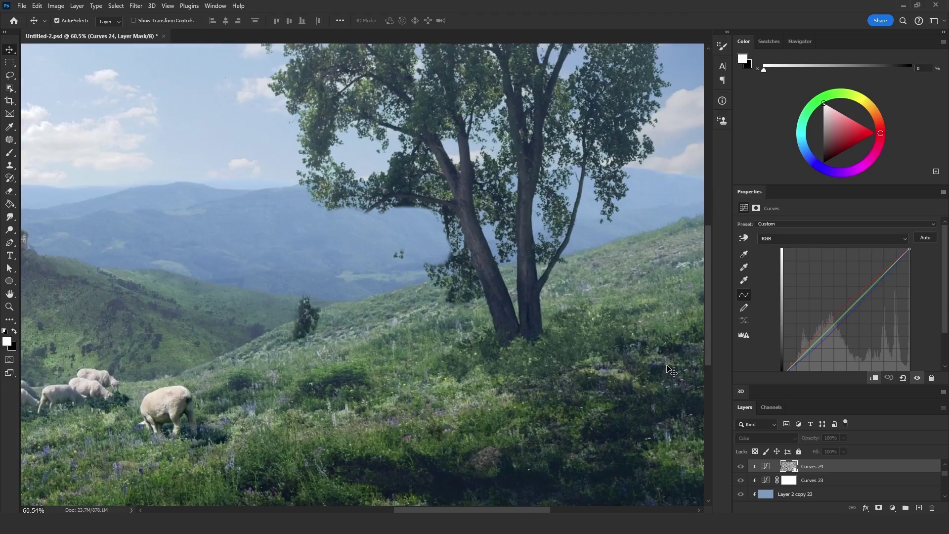
{"action": "scroll", "coordinate": [593, 341], "scroll_direction": "up", "scroll_amount": 3}
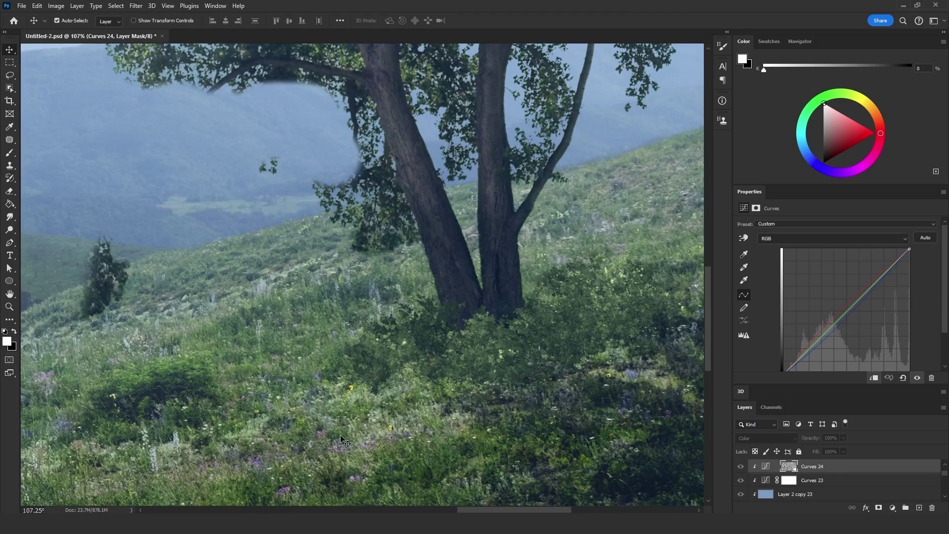
{"action": "key", "text": "ctrl+0"}
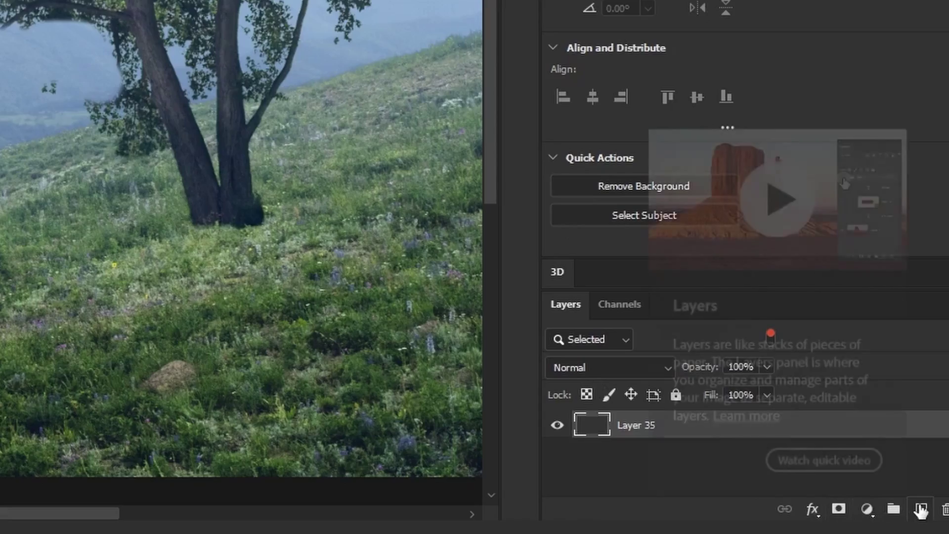
Step: Add a new layer and render a 21: Shrub tree on it with the Tree filter
{"action": "left_click", "coordinate": [920, 509]}
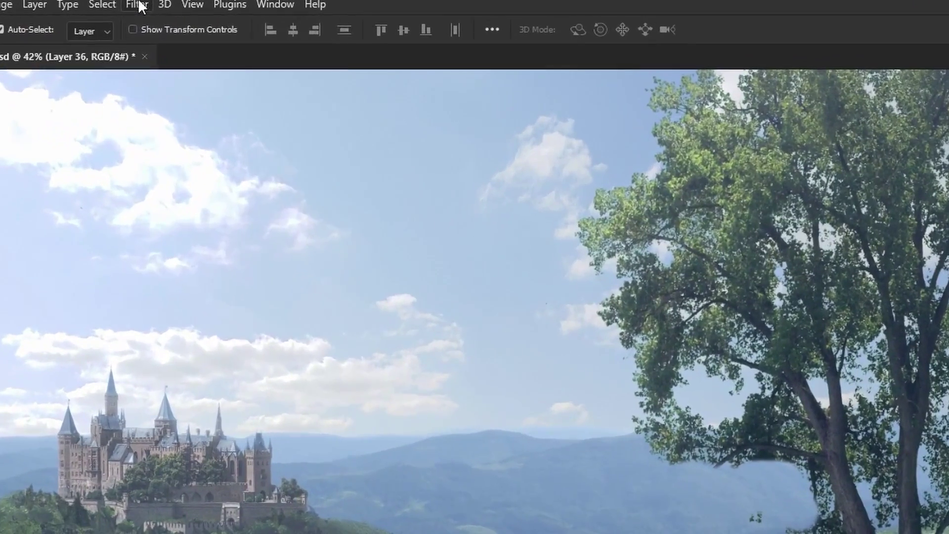
{"action": "left_click", "coordinate": [136, 6]}
{"action": "mouse_move", "coordinate": [241, 180]}
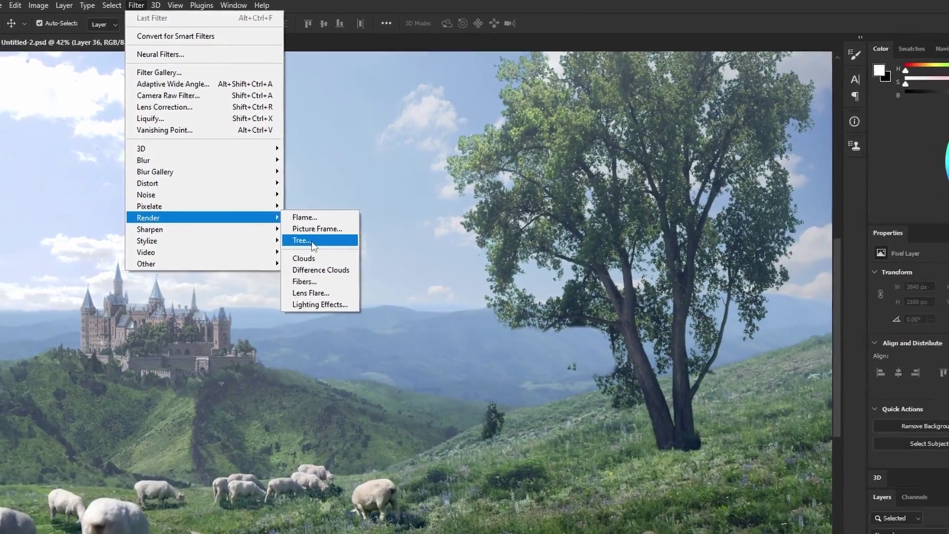
{"action": "left_click", "coordinate": [301, 240]}
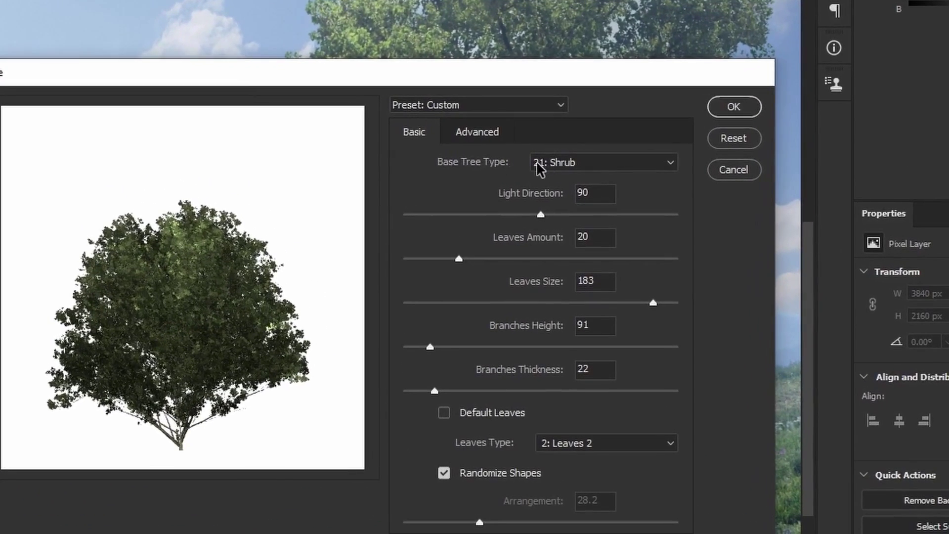
{"action": "left_click", "coordinate": [536, 162]}
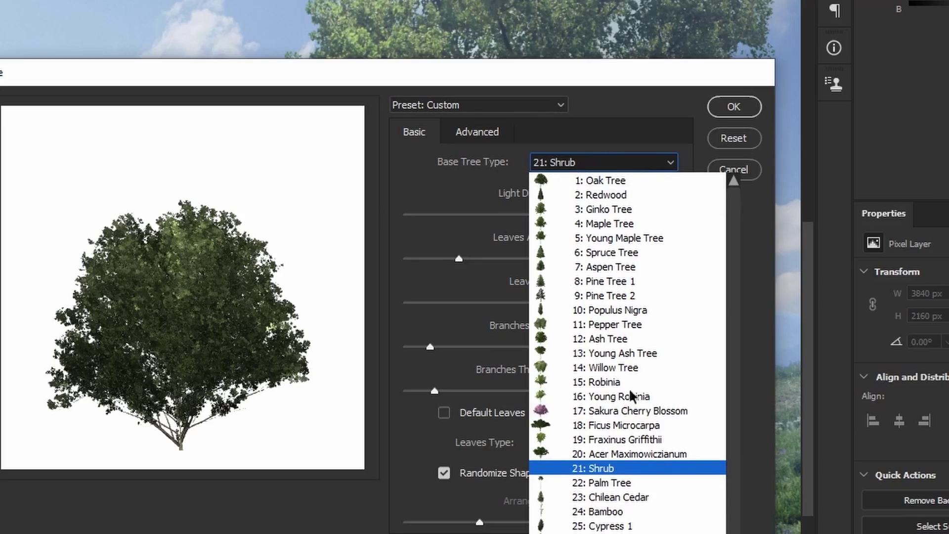
{"action": "key", "text": "Escape"}
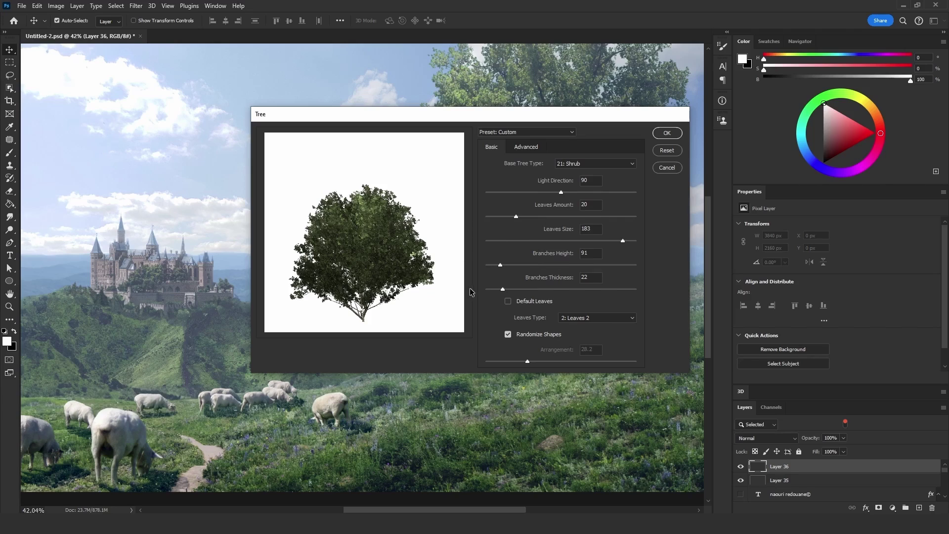
{"action": "left_click", "coordinate": [665, 134]}
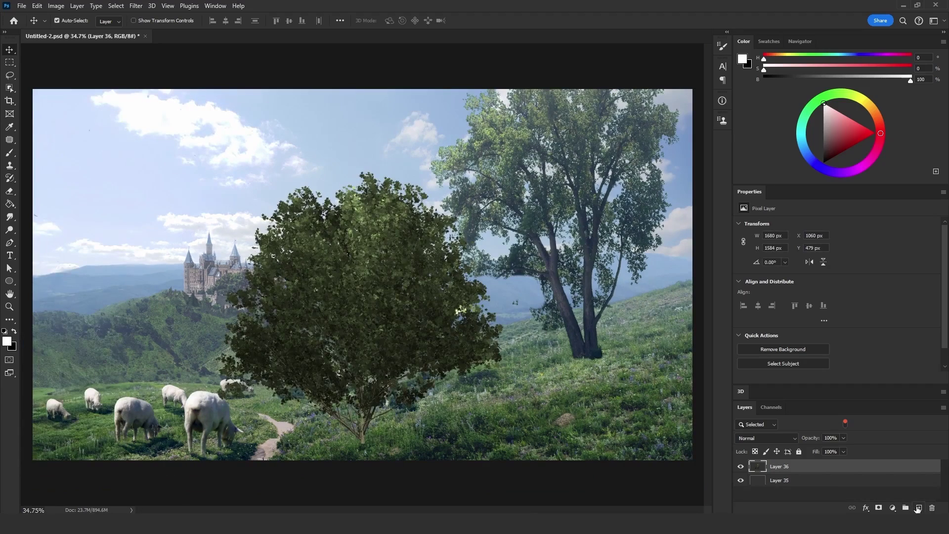
Step: Render a second shrub with the Tree filter on another new layer, Layer 37
{"action": "left_click", "coordinate": [918, 508]}
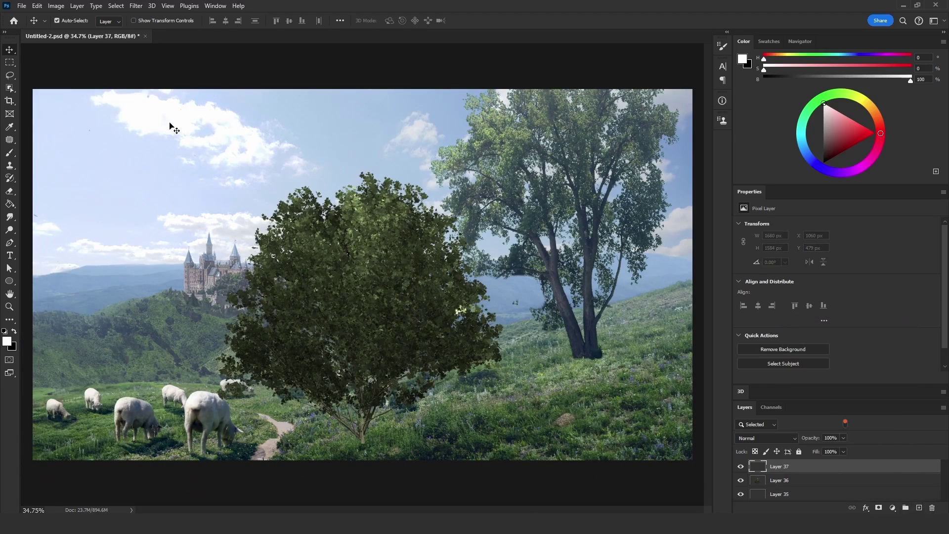
{"action": "left_click", "coordinate": [136, 6]}
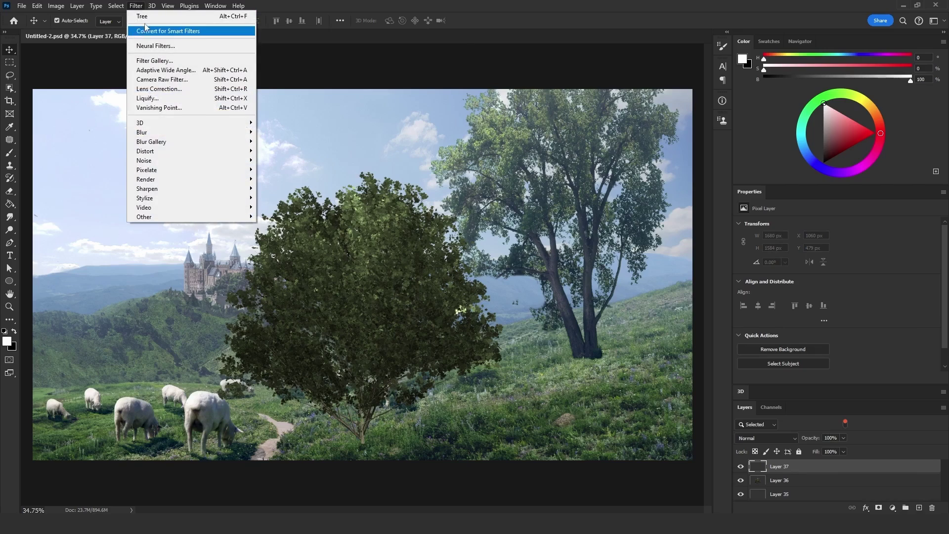
{"action": "mouse_move", "coordinate": [210, 179]}
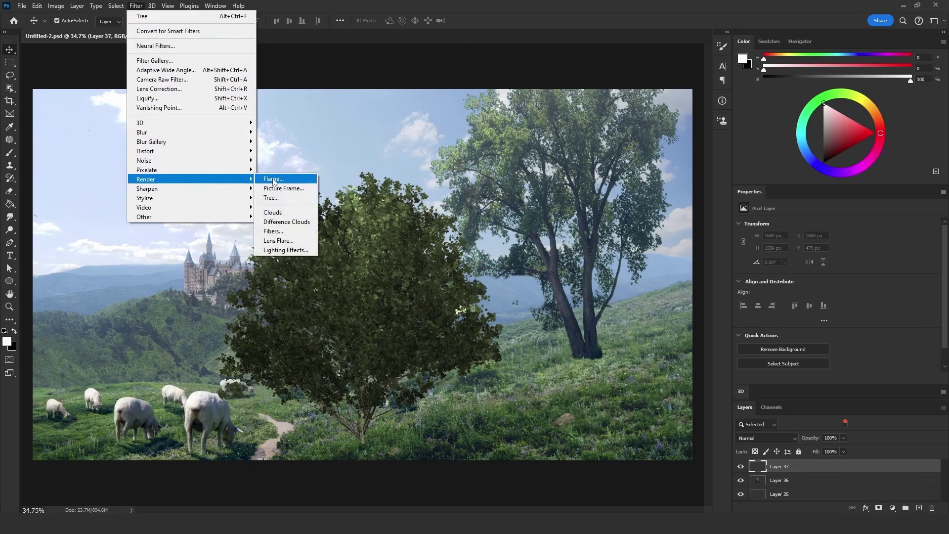
{"action": "left_click", "coordinate": [277, 200]}
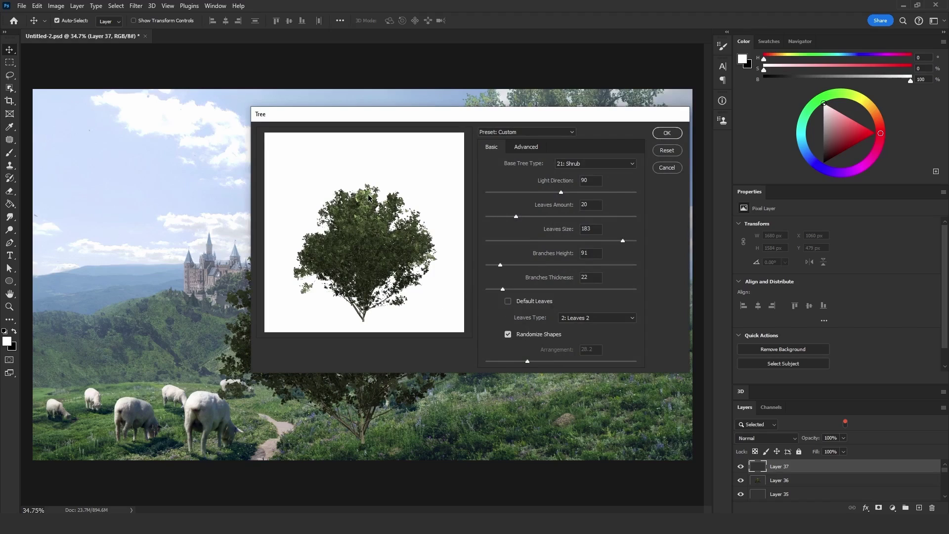
{"action": "left_click", "coordinate": [666, 134]}
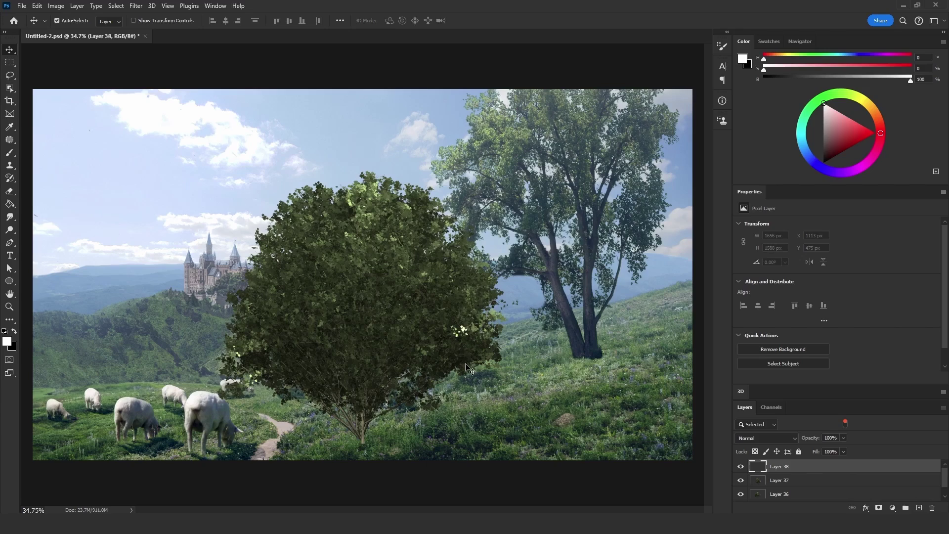
Step: Reapply the Tree filter for a third shrub and move it right toward the big tree
{"action": "key", "text": "ctrl+alt+f"}
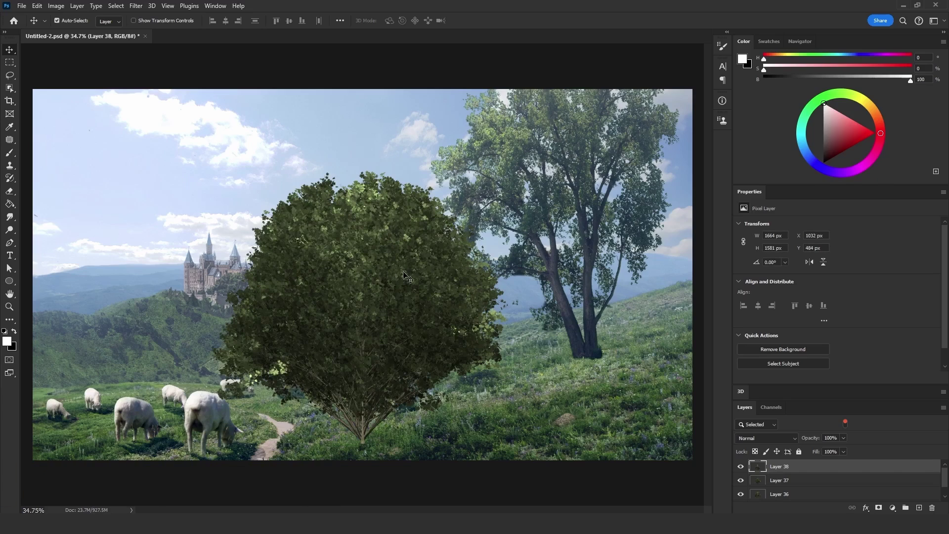
{"action": "key", "text": "ctrl+t"}
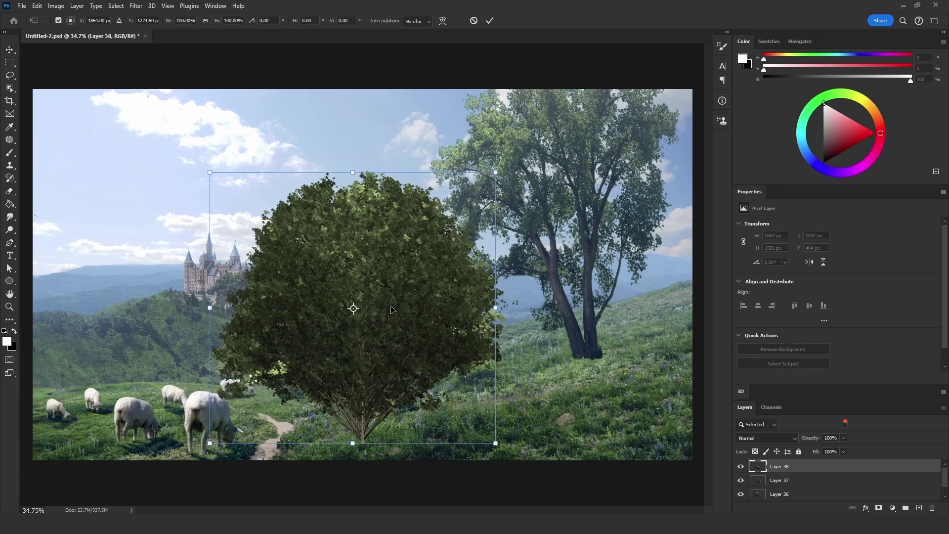
{"action": "left_click_drag", "start_coordinate": [469, 308], "coordinate": [603, 306]}
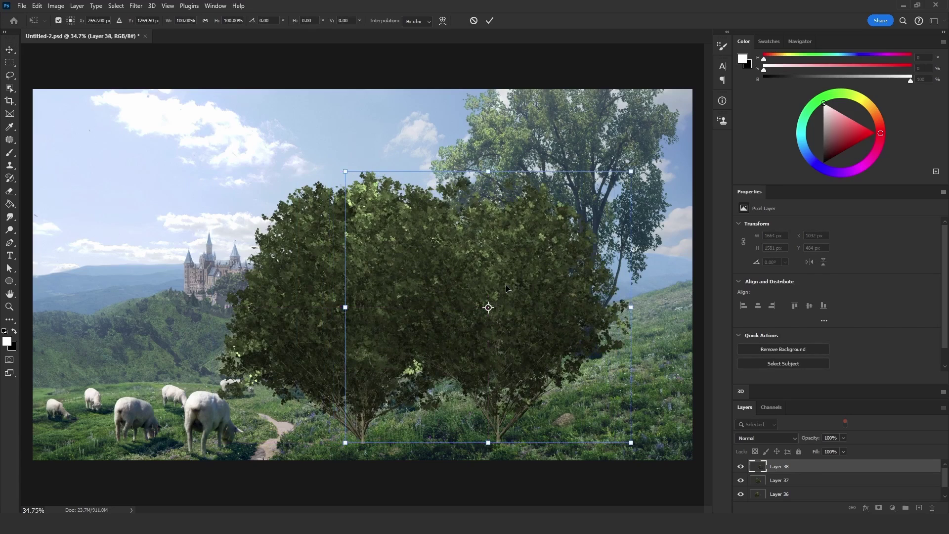
{"action": "key", "text": "Return"}
Step: Move the Layer 36 shrub left, tilt it slightly and shrink it
{"action": "left_click", "coordinate": [783, 497]}
{"action": "key", "text": "ctrl+t"}
{"action": "left_click_drag", "start_coordinate": [415, 282], "coordinate": [261, 282]}
{"action": "left_click_drag", "start_coordinate": [380, 302], "coordinate": [299, 291]}
{"action": "left_click_drag", "start_coordinate": [227, 357], "coordinate": [300, 368]}
{"action": "key", "text": "Return"}
Step: Narrow the Layer 38 shrub slightly
{"action": "left_click", "coordinate": [779, 466]}
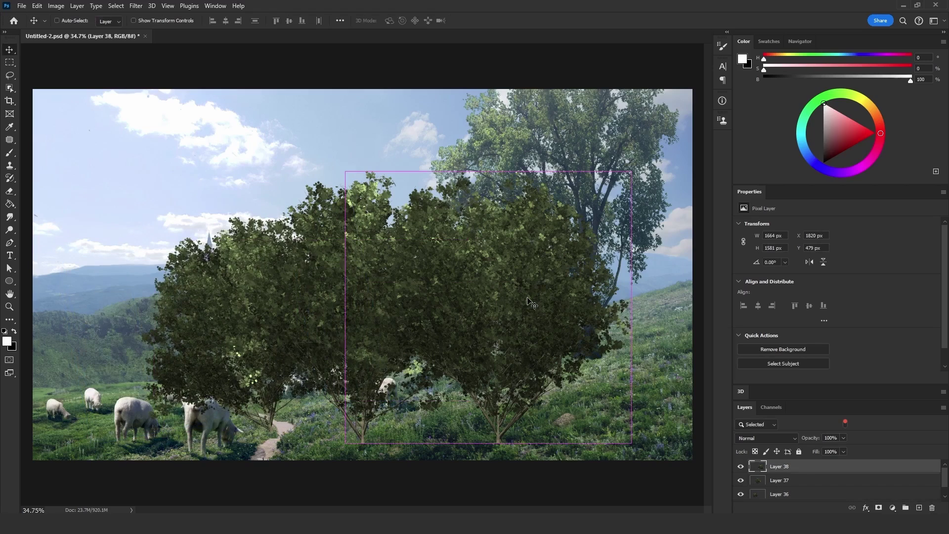
{"action": "key", "text": "ctrl+t"}
{"action": "left_click_drag", "start_coordinate": [631, 306], "coordinate": [588, 307]}
{"action": "key", "text": "Return"}
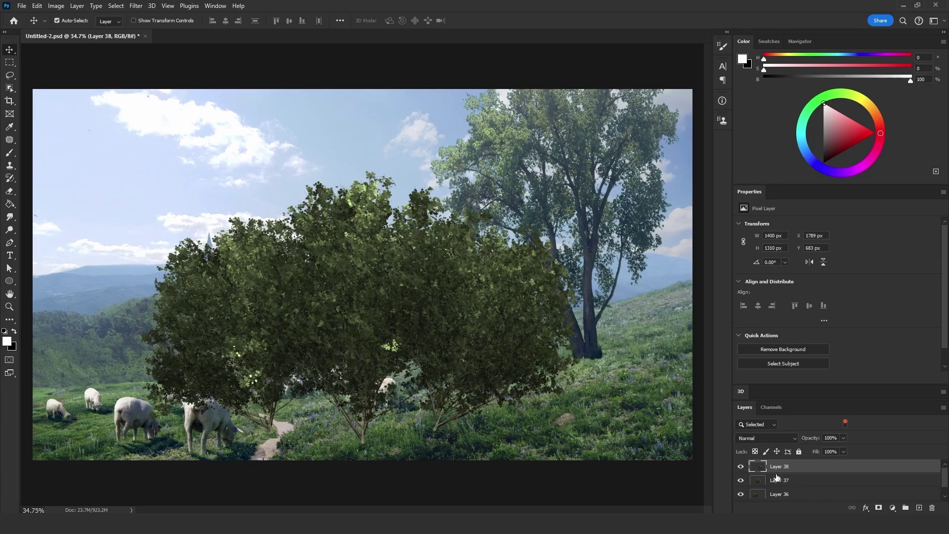
Step: Merge the three shrub layers into one layer
{"action": "left_click", "coordinate": [786, 494], "text": "shift"}
{"action": "key", "text": "ctrl+e"}
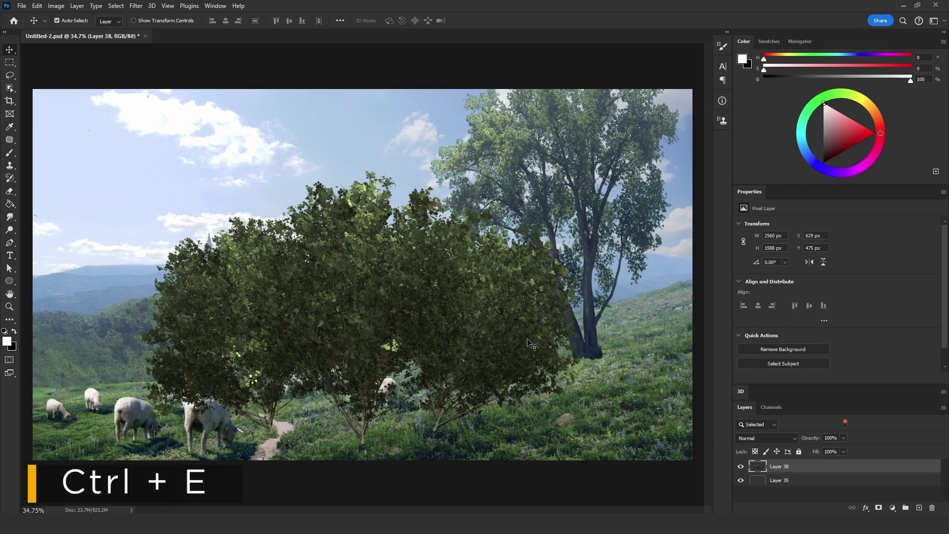
{"action": "key", "text": "ctrl+t"}
{"action": "key", "text": "Return"}
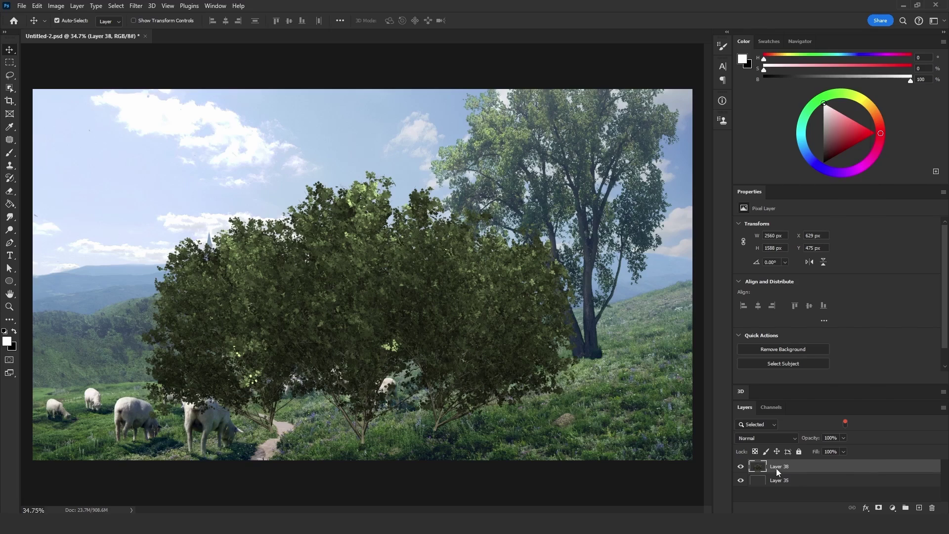
Step: Convert the merged shrubs to a smart object, resize it, and add empty Layer 39
{"action": "right_click", "coordinate": [776, 467]}
{"action": "left_click", "coordinate": [791, 210]}
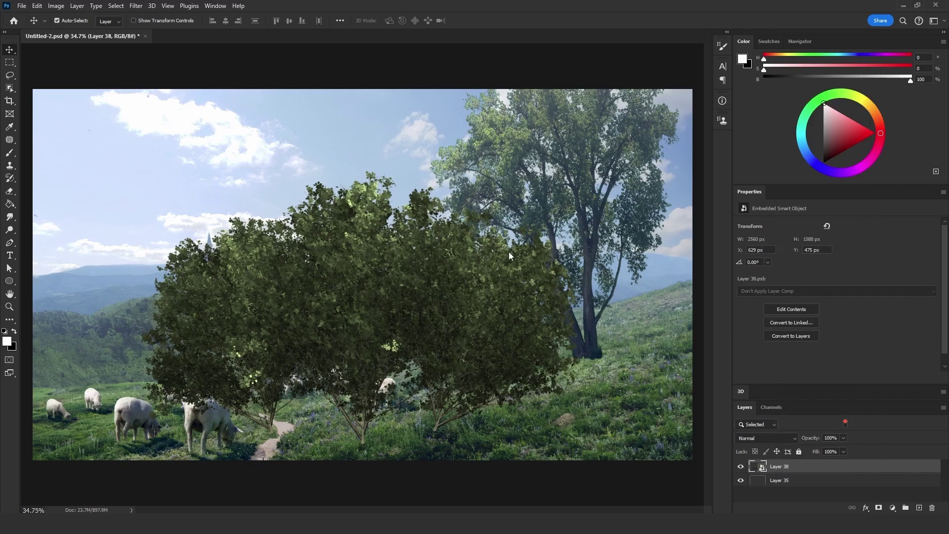
{"action": "key", "text": "ctrl+t"}
{"action": "left_click_drag", "start_coordinate": [581, 307], "coordinate": [596, 353]}
{"action": "key", "text": "Return"}
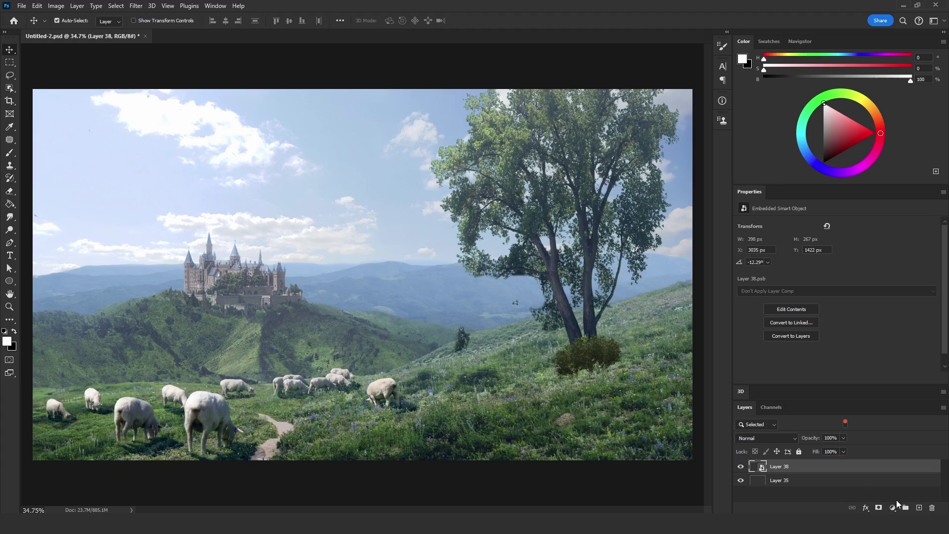
{"action": "left_click", "coordinate": [918, 508]}
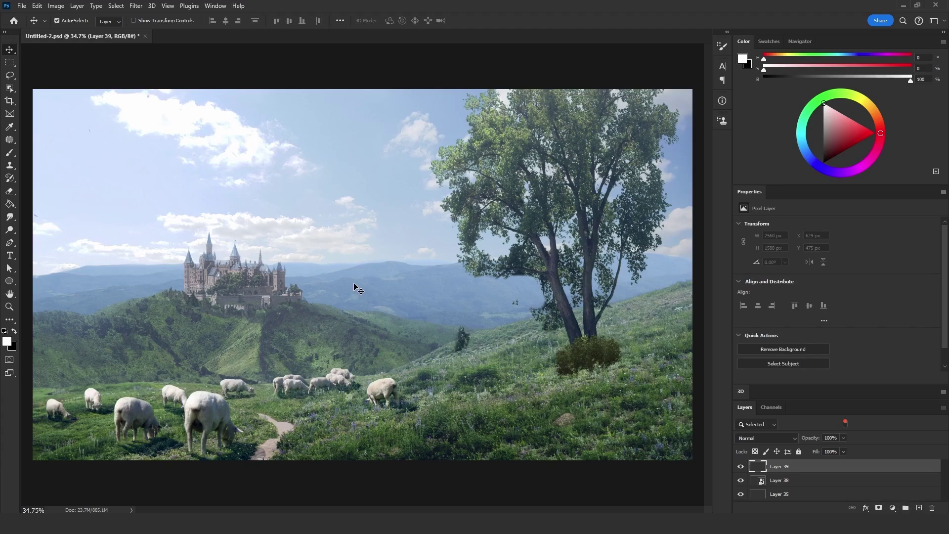
Step: Paste the leafy trees, mask them from transparency, and hide that layer
{"action": "key", "text": "ctrl+v"}
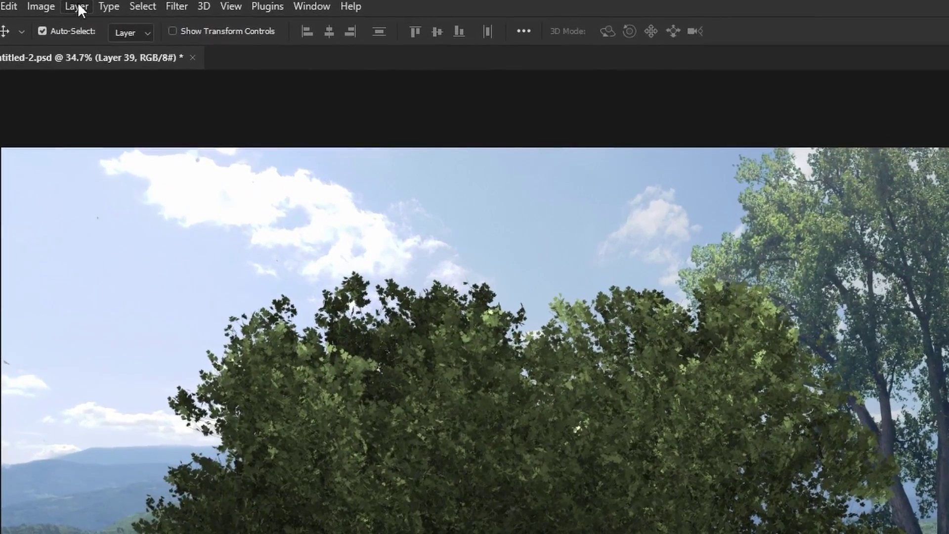
{"action": "left_click", "coordinate": [76, 5]}
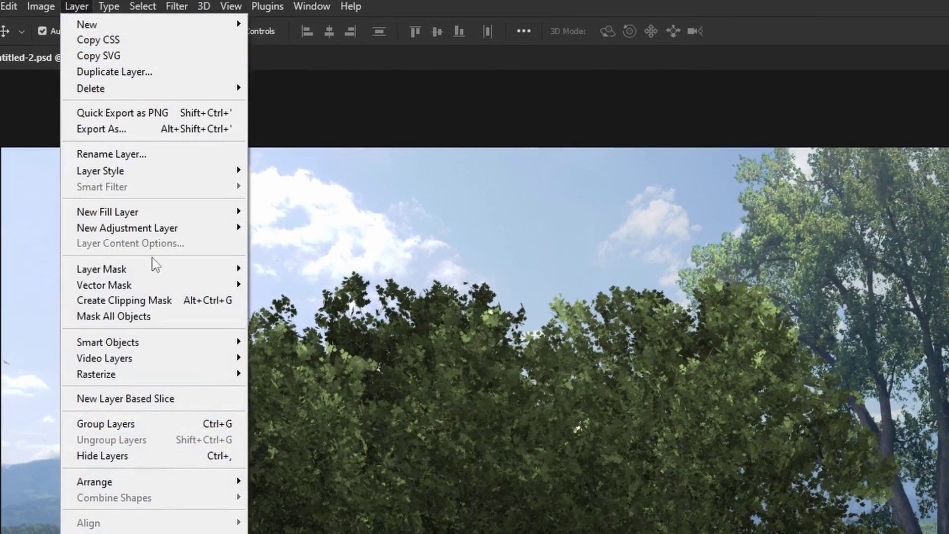
{"action": "mouse_move", "coordinate": [153, 269]}
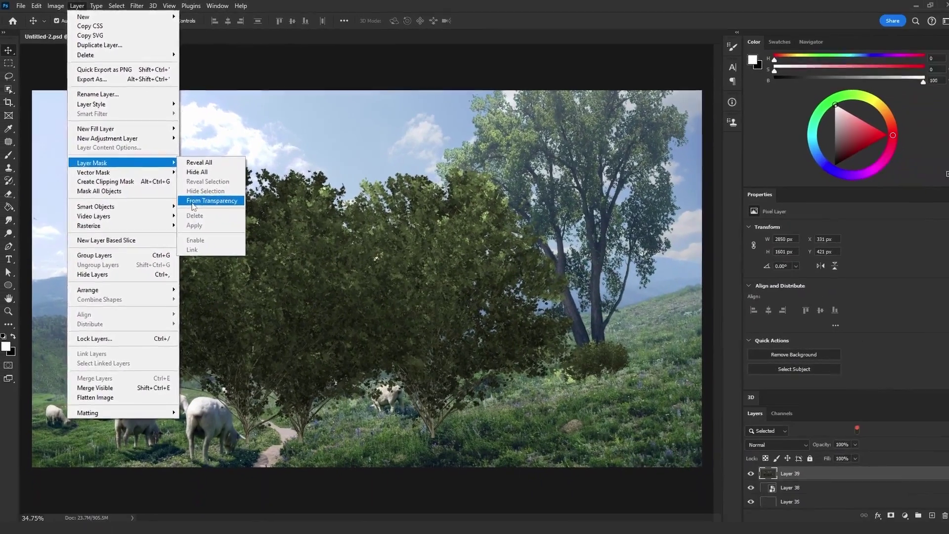
{"action": "left_click", "coordinate": [327, 335]}
{"action": "left_click", "coordinate": [756, 466]}
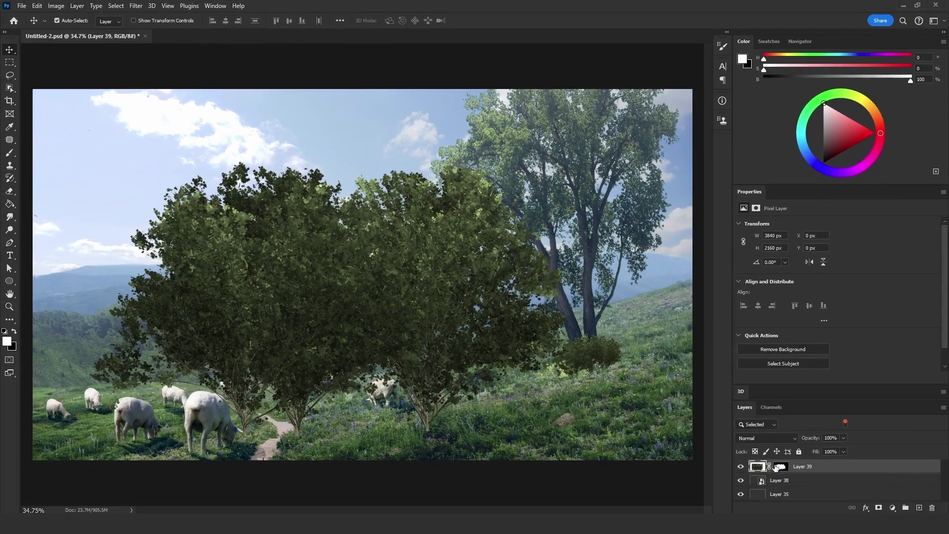
{"action": "left_click", "coordinate": [740, 466]}
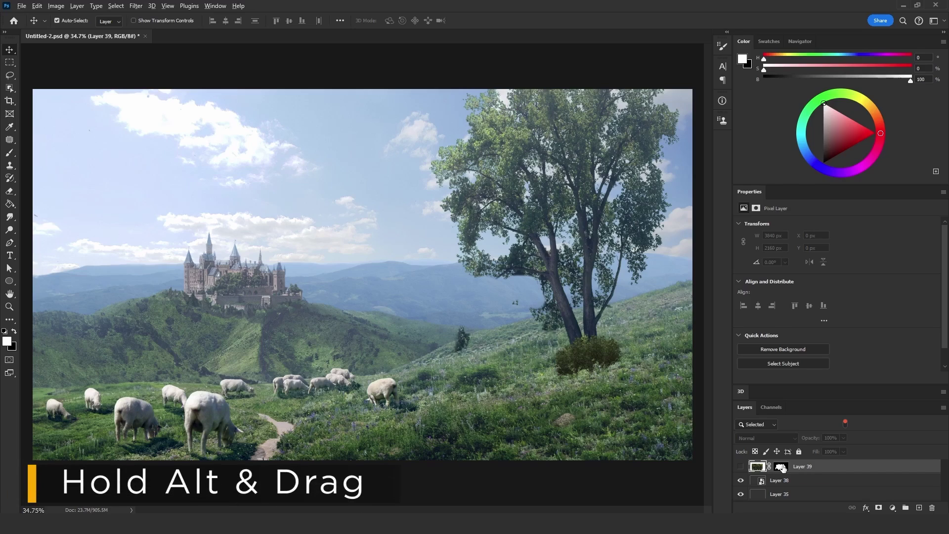
Step: Copy the trees' mask to Layer 38, unlink and invert it, and start scaling it to 36.92%
{"action": "left_click_drag", "start_coordinate": [782, 468], "coordinate": [787, 481]}
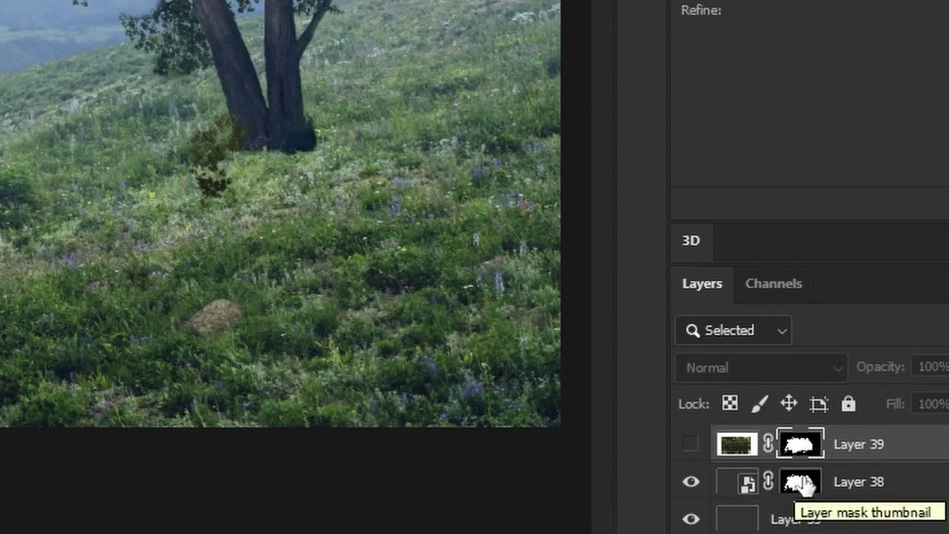
{"action": "left_click", "coordinate": [768, 481]}
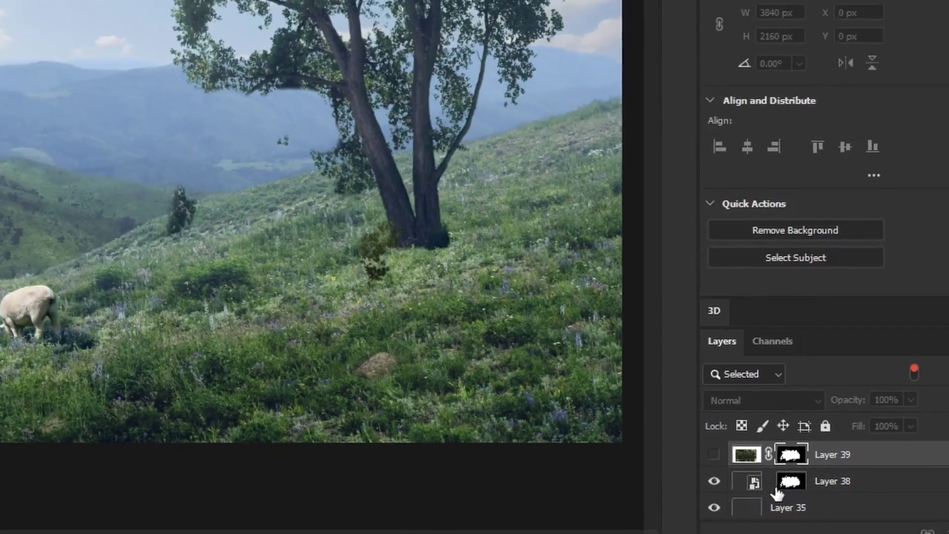
{"action": "left_click", "coordinate": [790, 486]}
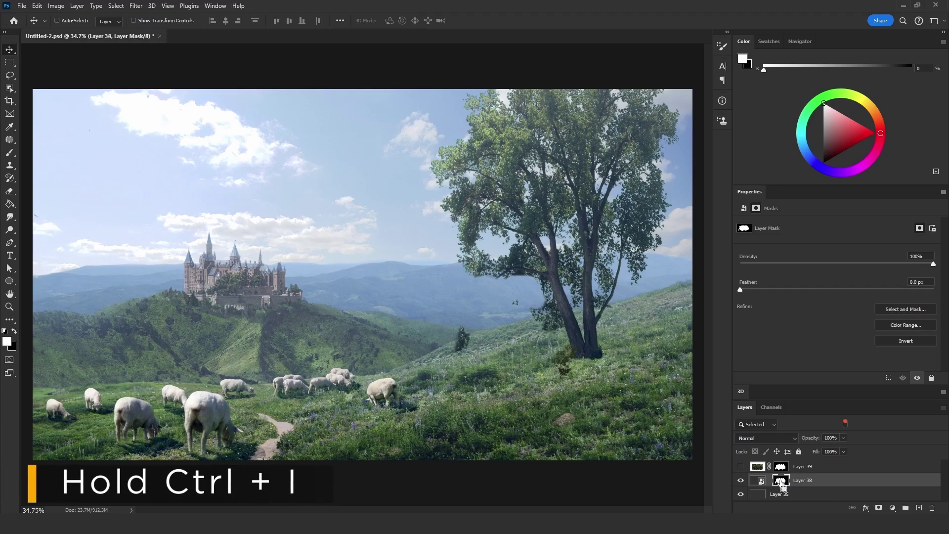
{"action": "key", "text": "ctrl+i"}
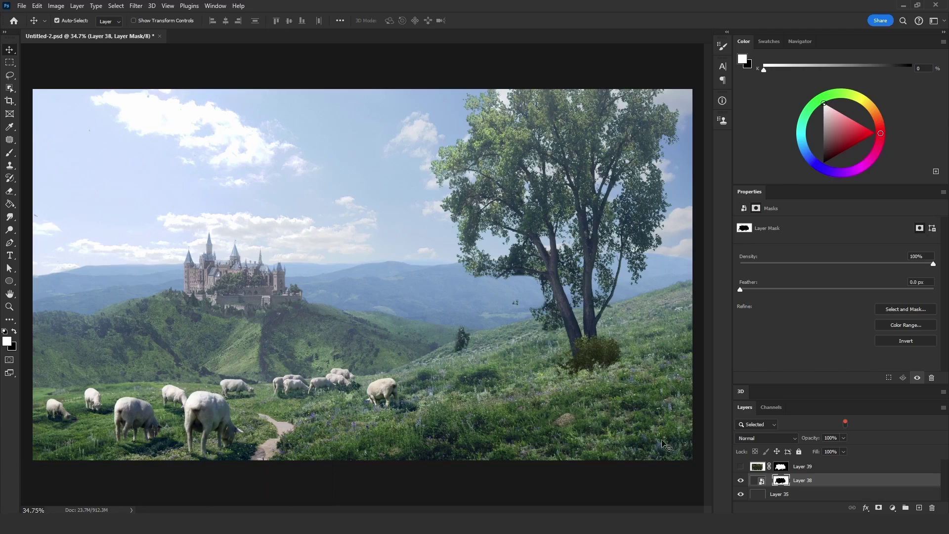
{"action": "key", "text": "ctrl"}
{"action": "key", "text": "ctrl+t"}
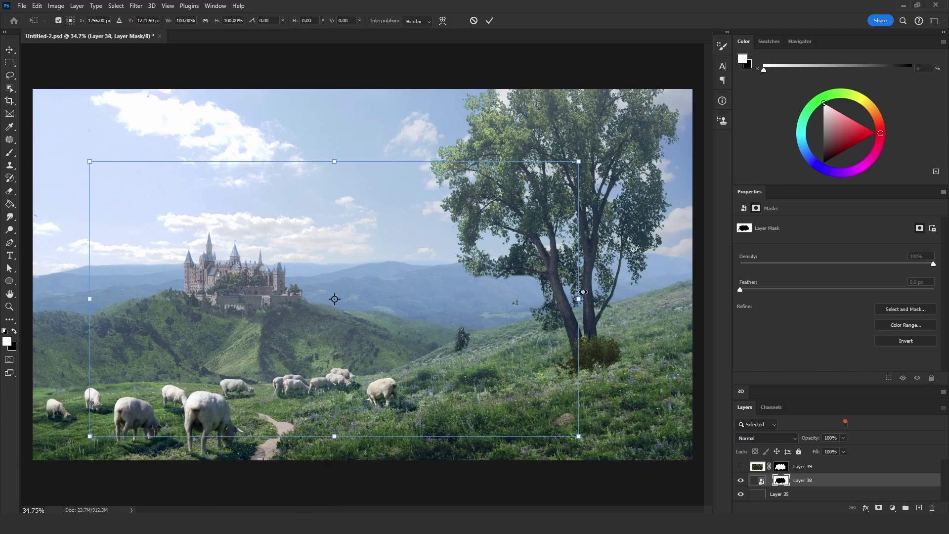
{"action": "left_click_drag", "start_coordinate": [581, 295], "coordinate": [270, 291]}
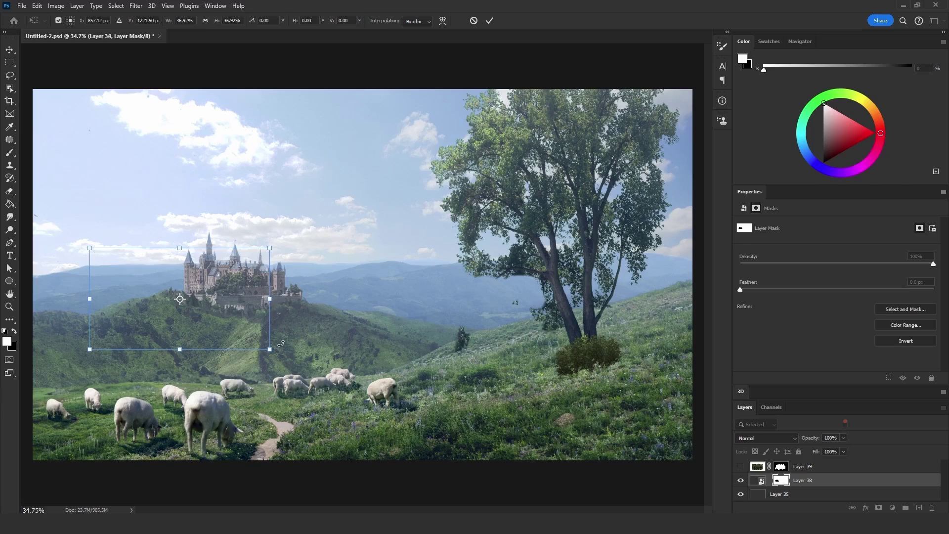
Step: Scale, move and tilt Layer 38's mask to 15.70% so it fits over the bush
{"action": "left_click_drag", "start_coordinate": [230, 311], "coordinate": [353, 343]}
{"action": "left_click_drag", "start_coordinate": [602, 394], "coordinate": [624, 417]}
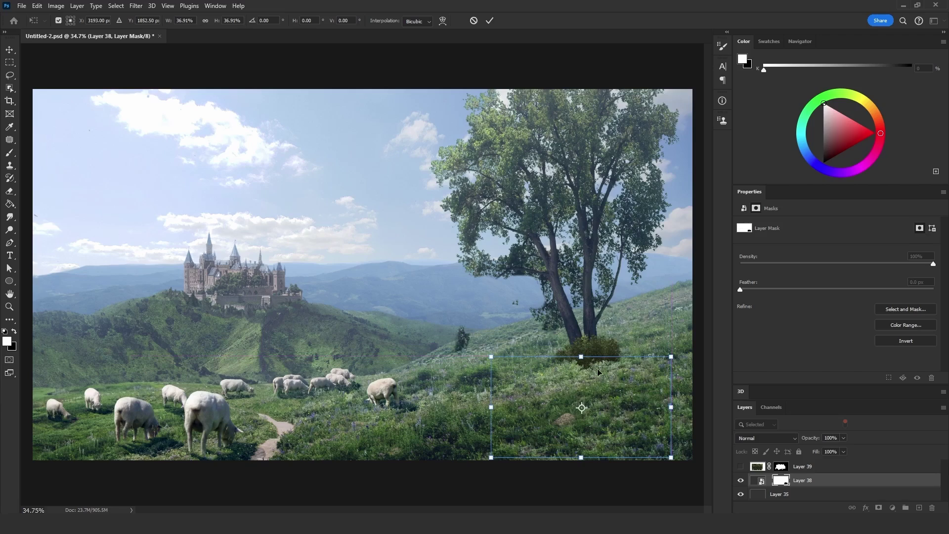
{"action": "left_click_drag", "start_coordinate": [642, 253], "coordinate": [613, 252]}
{"action": "key", "text": "Return"}
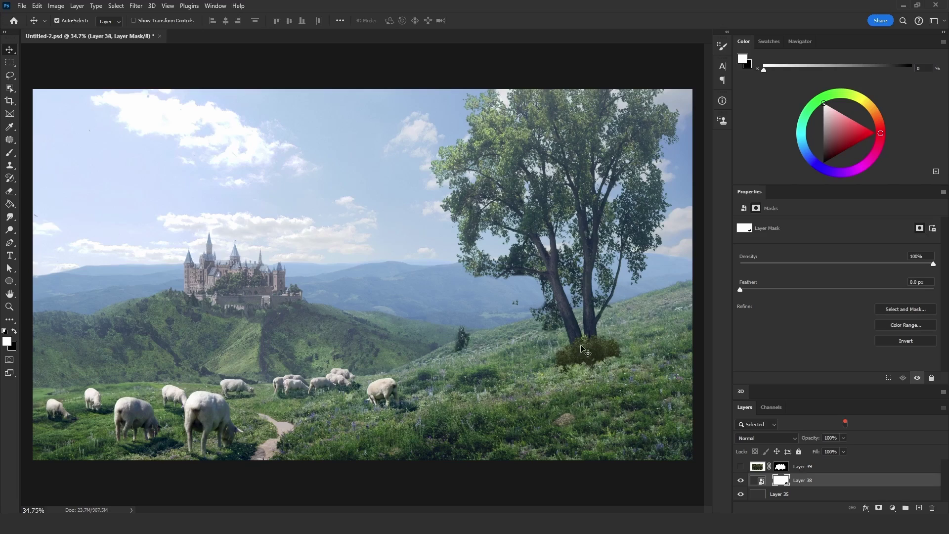
Step: Nudge the bush down to X 3035 px, Y 1475 px
{"action": "left_click", "coordinate": [600, 352]}
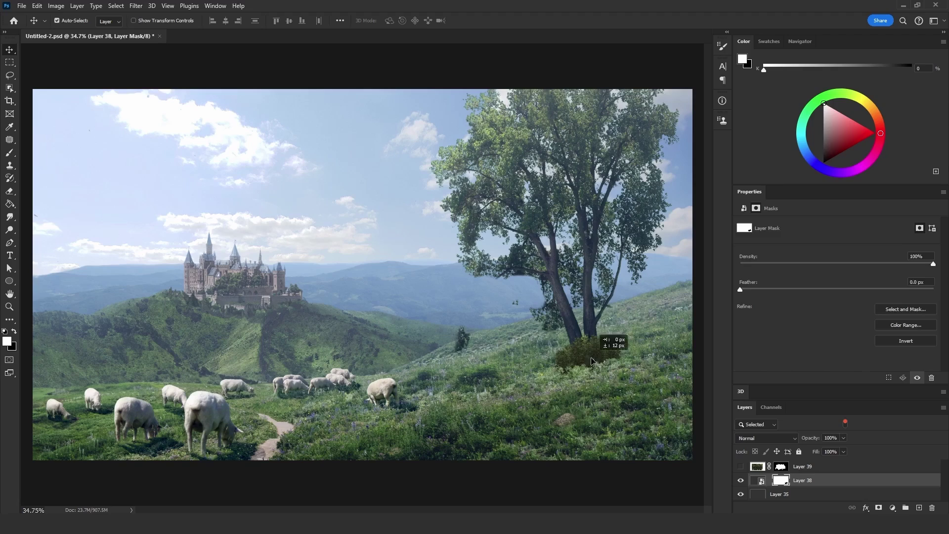
{"action": "key", "text": "ctrl+t"}
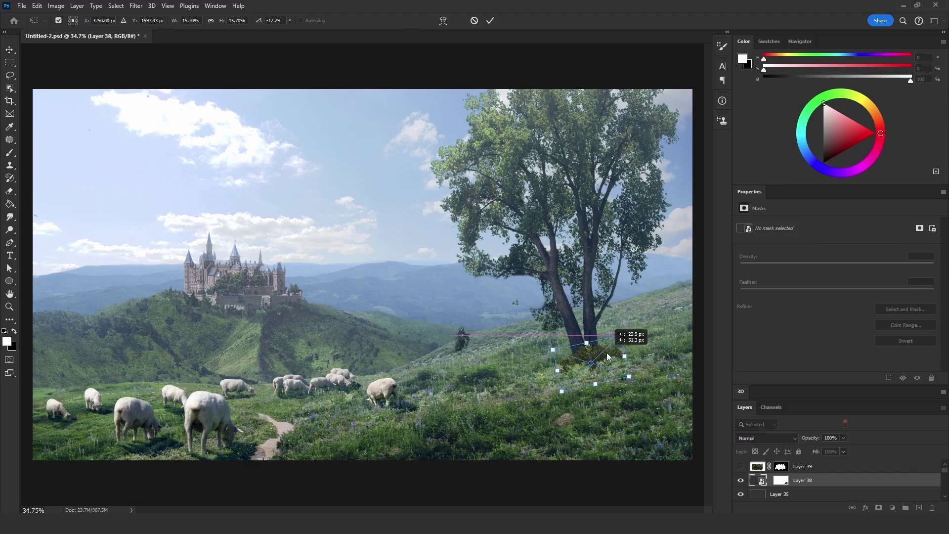
{"action": "key", "text": "Return"}
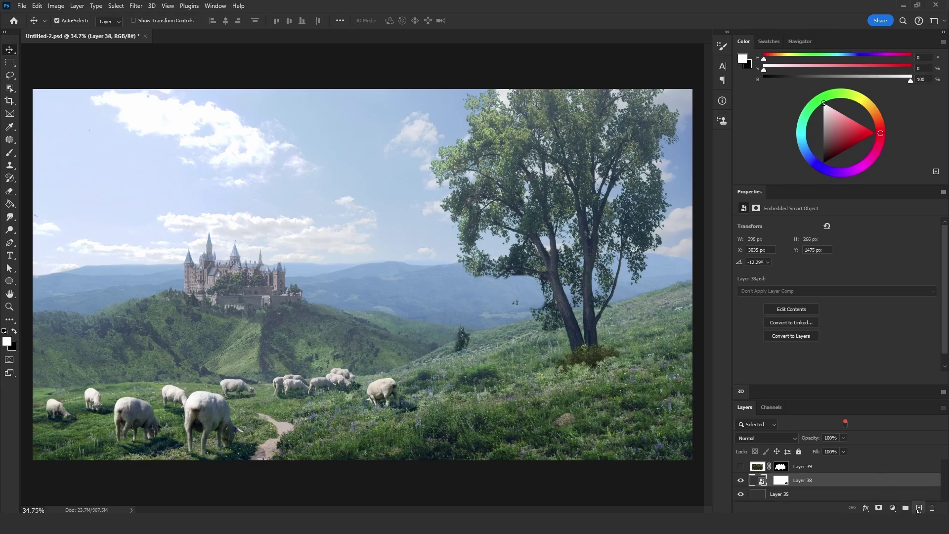
Step: Add a layer clipped to the bush and fill it with light blue sampled from the sky
{"action": "left_click", "coordinate": [918, 509]}
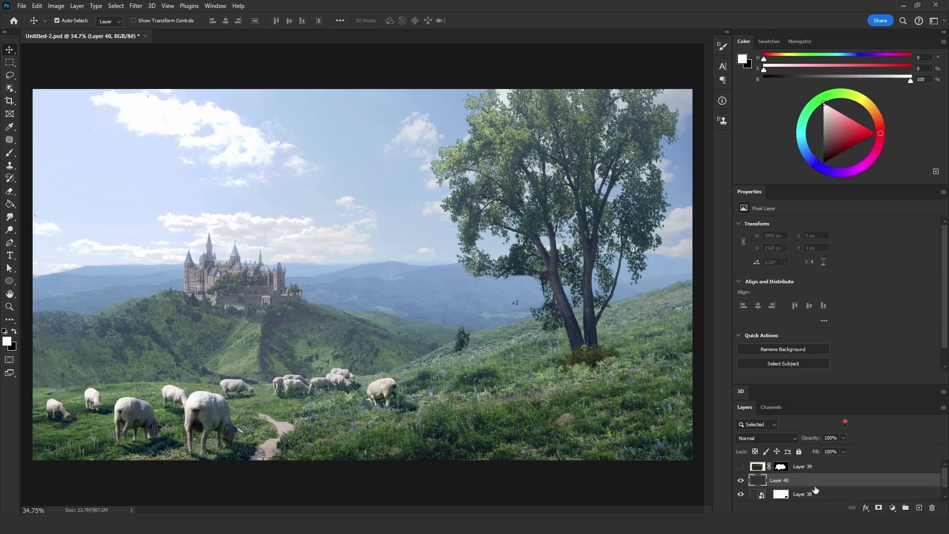
{"action": "left_click", "coordinate": [816, 487], "text": "alt"}
{"action": "key", "text": "g"}
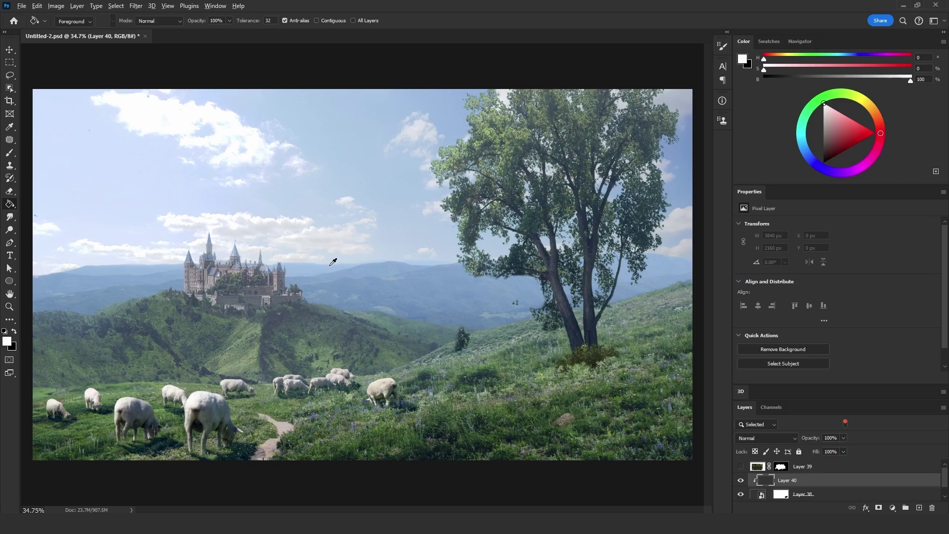
{"action": "left_click", "coordinate": [331, 264], "text": "alt"}
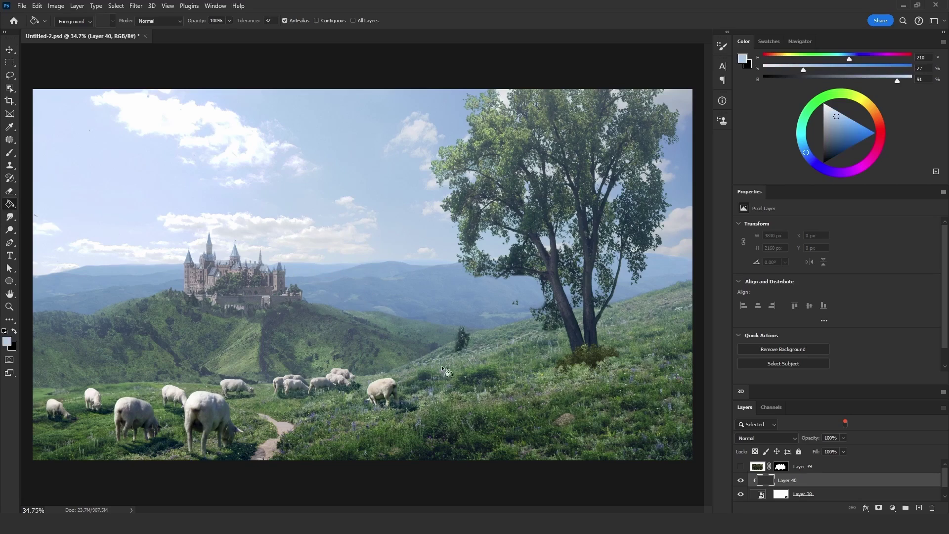
{"action": "left_click", "coordinate": [572, 336]}
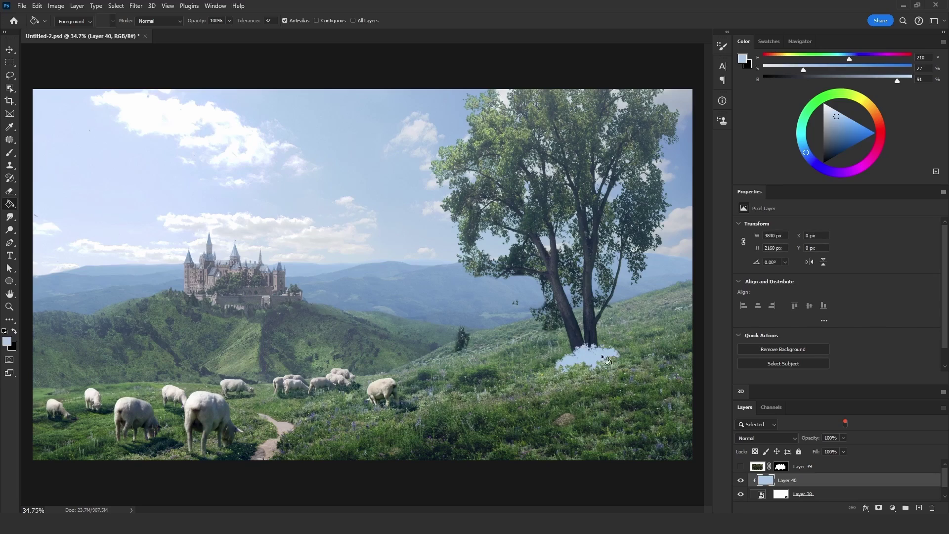
Step: Set the blue layer, Layer 40, to Screen blend mode at 50% opacity
{"action": "left_click", "coordinate": [9, 50]}
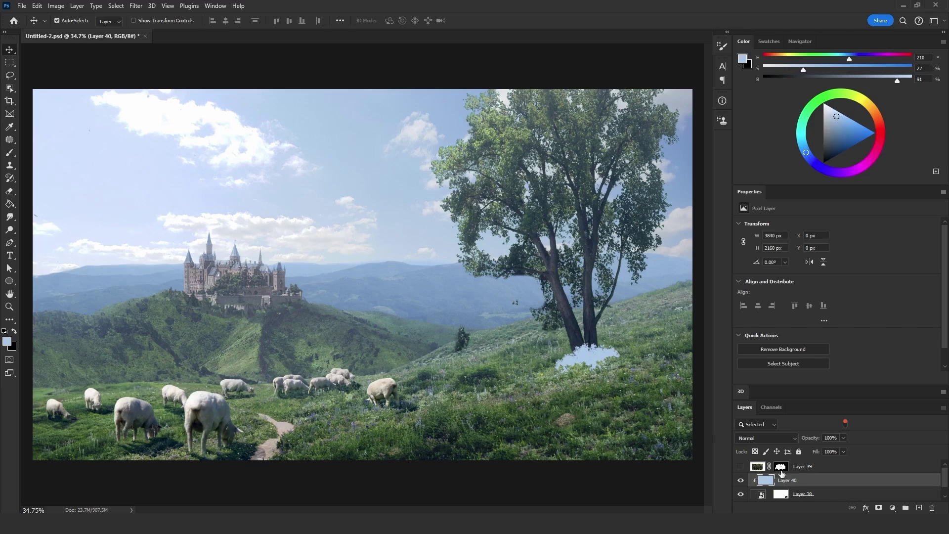
{"action": "left_click", "coordinate": [761, 440]}
{"action": "left_click", "coordinate": [756, 329]}
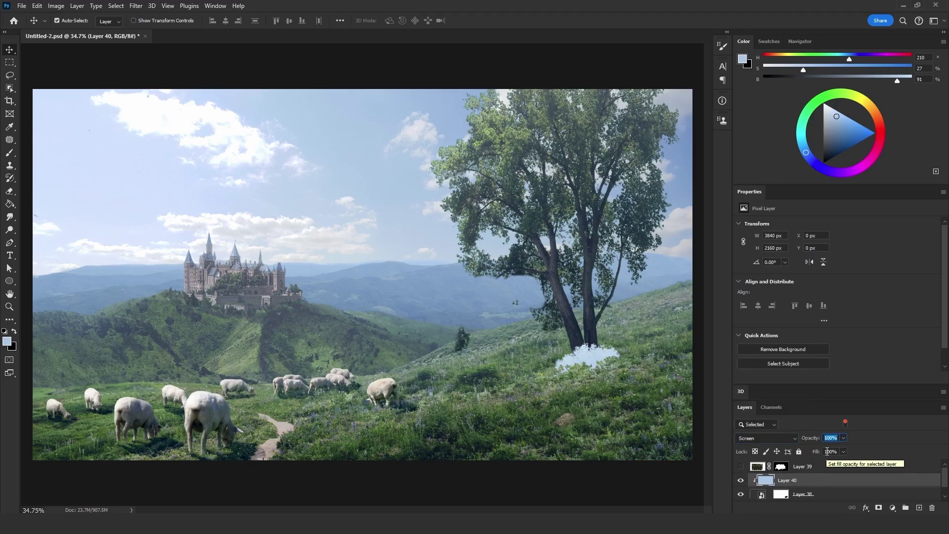
{"action": "type", "text": "50"}
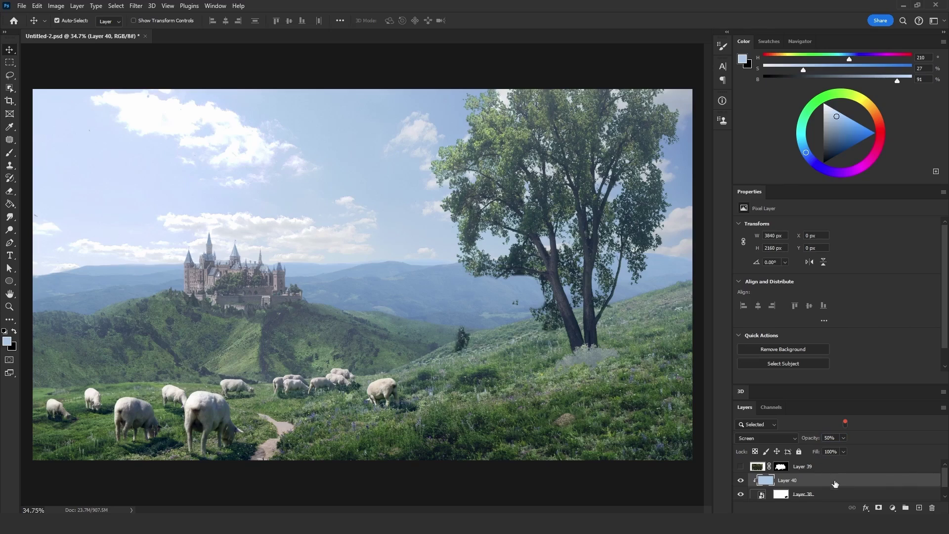
Step: Add Curves 36 clipped to Layer 40, moving the black point to 64 and the white point inward
{"action": "left_click", "coordinate": [892, 508]}
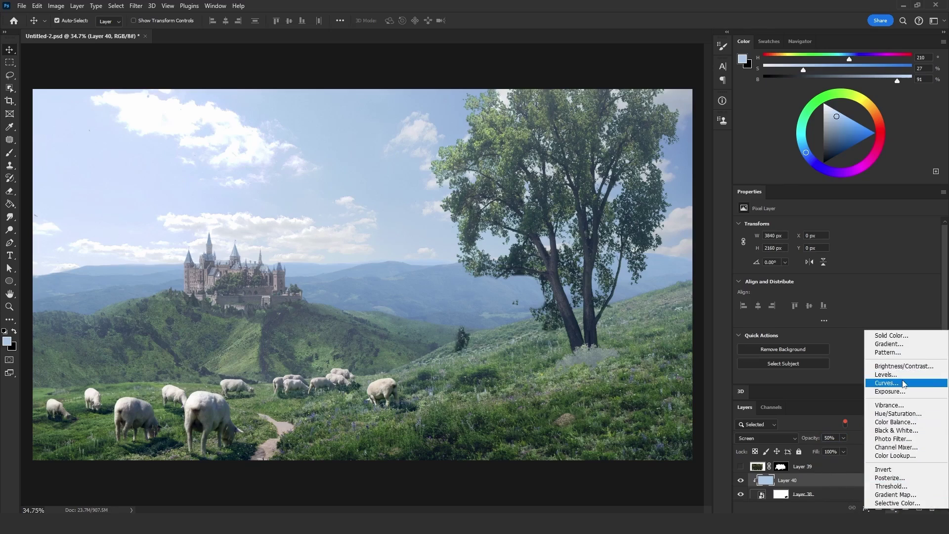
{"action": "left_click", "coordinate": [884, 380]}
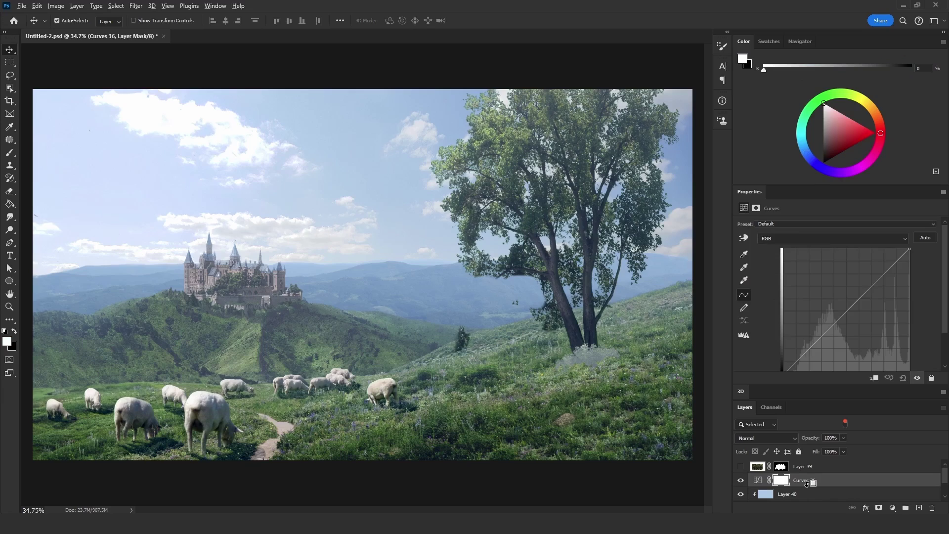
{"action": "left_click", "coordinate": [805, 487], "text": "alt"}
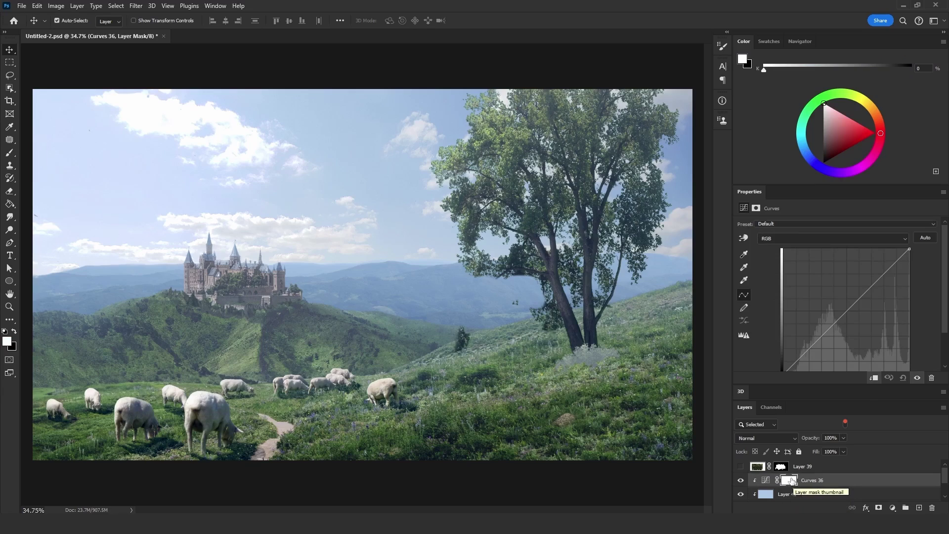
{"action": "left_click", "coordinate": [776, 495]}
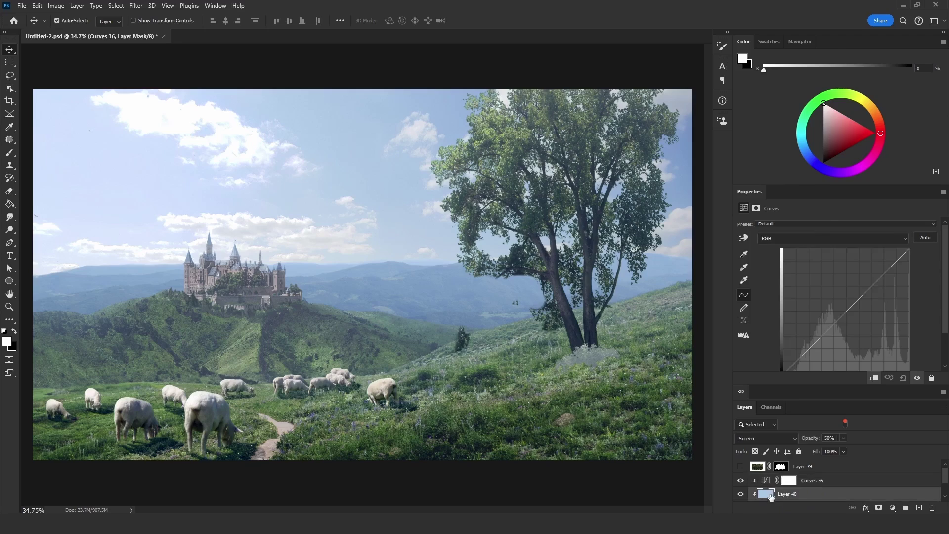
{"action": "left_click", "coordinate": [790, 481]}
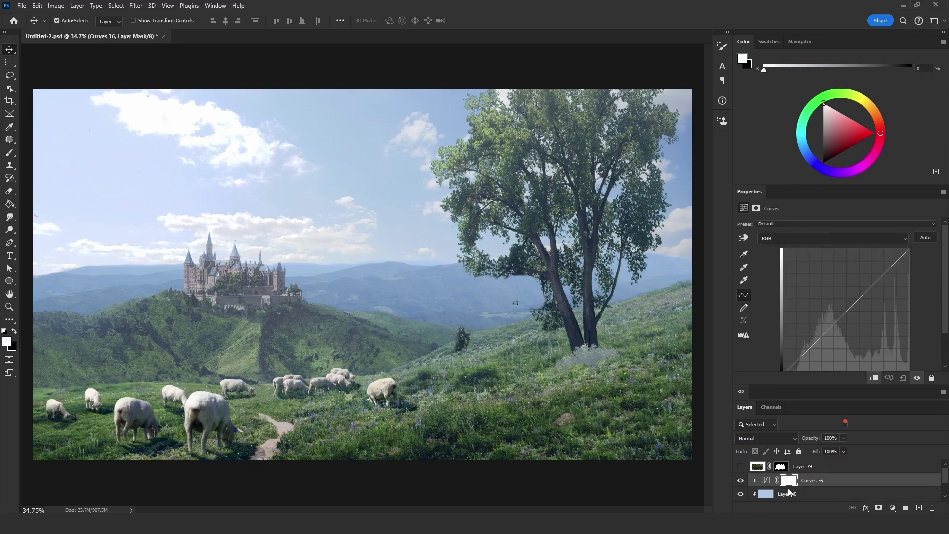
{"action": "scroll", "coordinate": [787, 358], "scroll_direction": "down", "scroll_amount": 2}
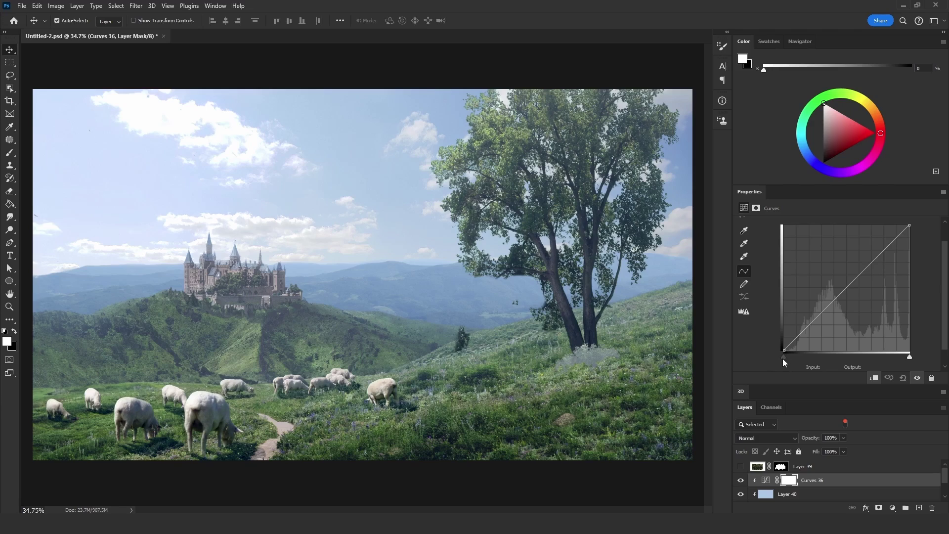
{"action": "left_click_drag", "start_coordinate": [783, 359], "coordinate": [831, 360]}
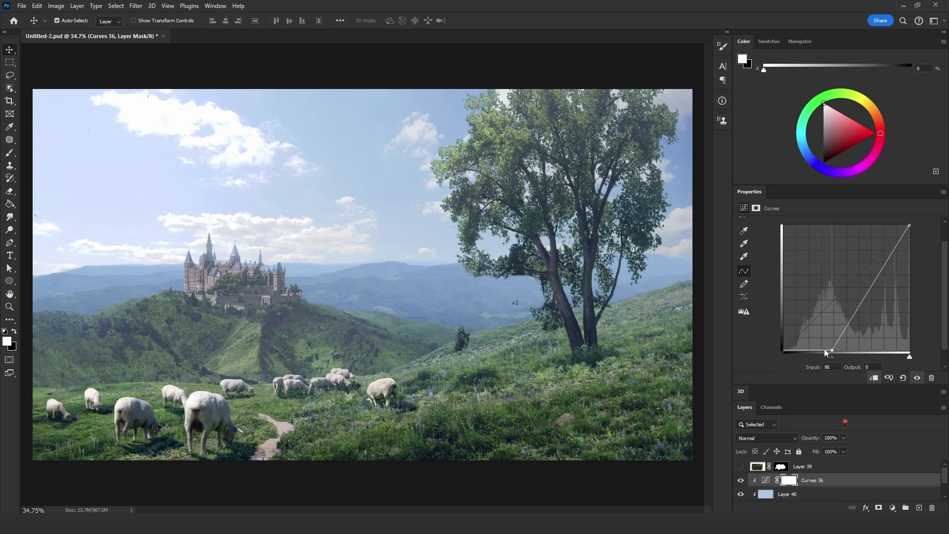
{"action": "scroll", "coordinate": [870, 274], "scroll_direction": "up", "scroll_amount": 1}
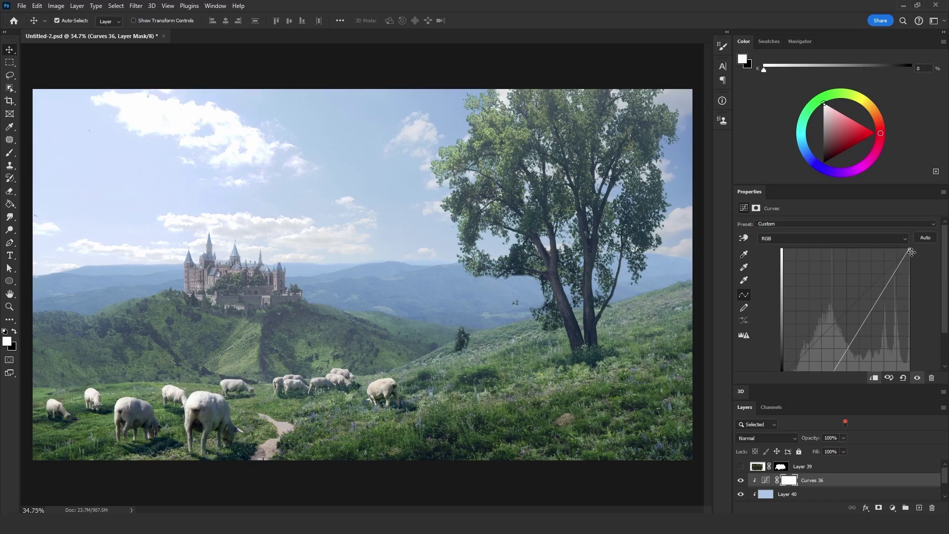
{"action": "left_click_drag", "start_coordinate": [908, 248], "coordinate": [888, 249]}
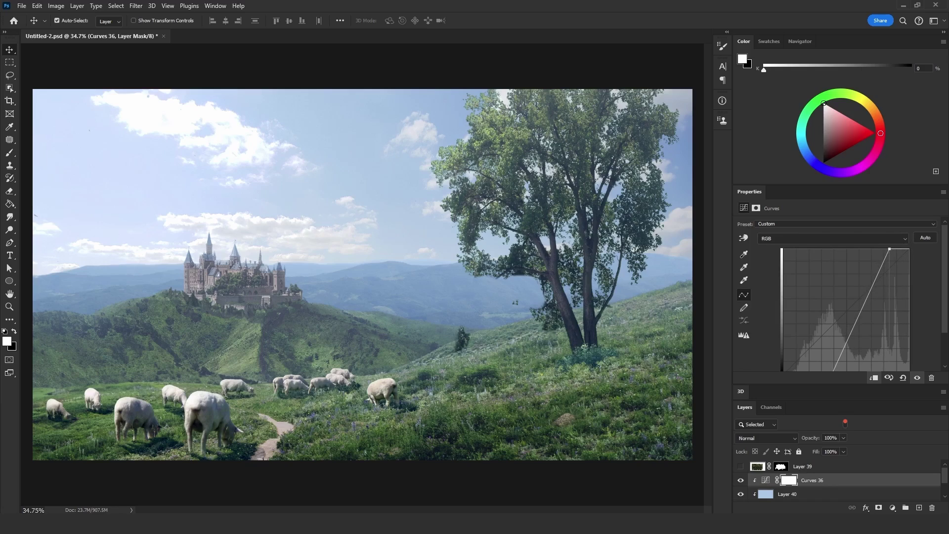
{"action": "left_click", "coordinate": [893, 509]}
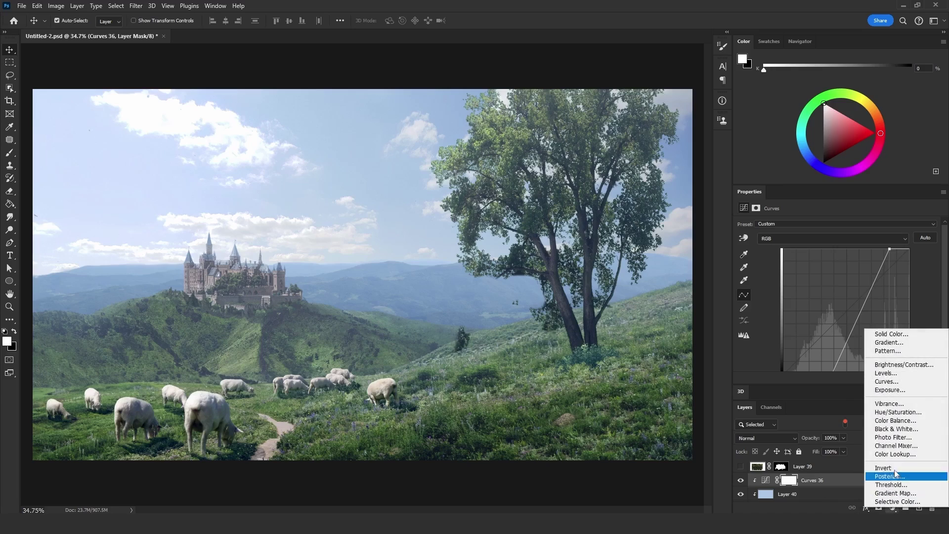
Step: Add a clipped Hue/Saturation adjustment lowering saturation to -24
{"action": "left_click", "coordinate": [885, 412]}
{"action": "left_click", "coordinate": [820, 485], "text": "alt"}
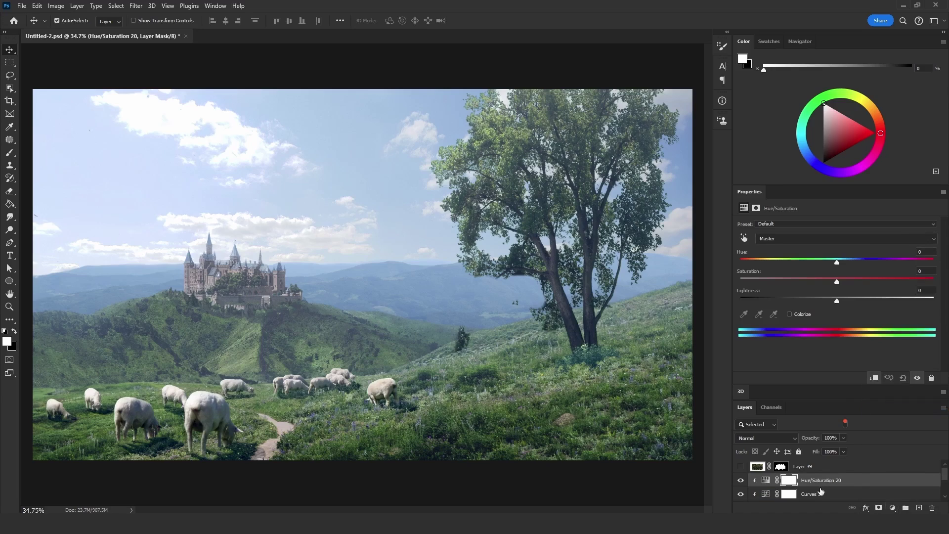
{"action": "left_click", "coordinate": [813, 279]}
Step: Add a Color Balance layer in Color blend mode, with midtones at +20 red and −17 yellow-blue
{"action": "left_click", "coordinate": [891, 507]}
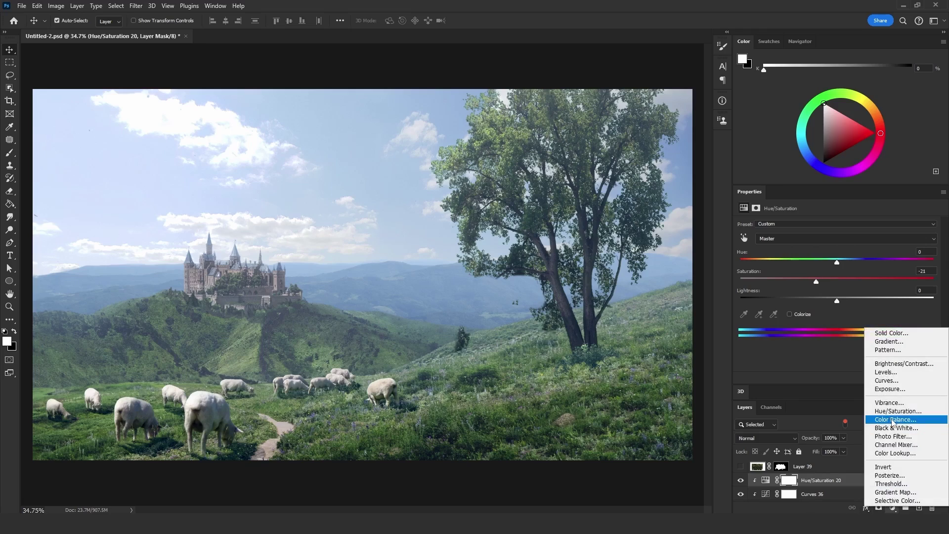
{"action": "left_click", "coordinate": [890, 421]}
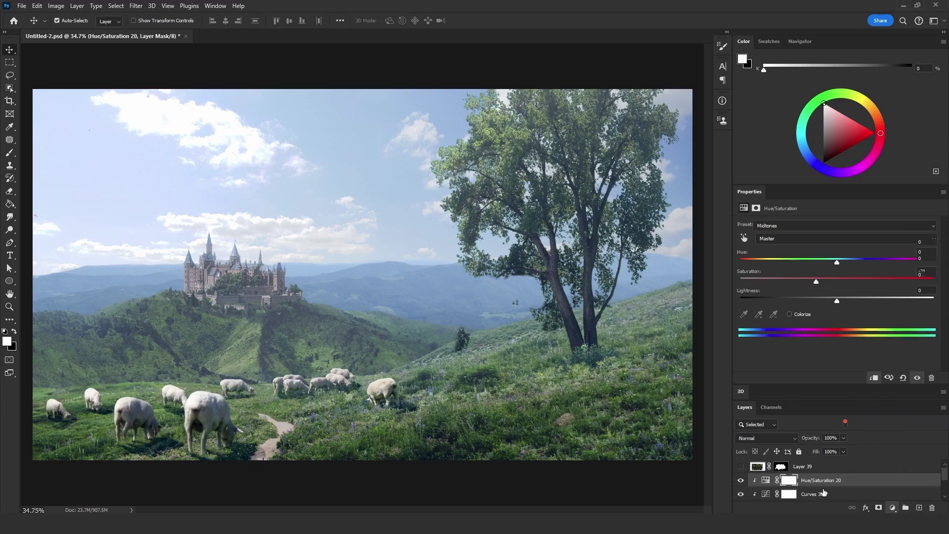
{"action": "left_click", "coordinate": [765, 438]}
{"action": "left_click", "coordinate": [762, 495]}
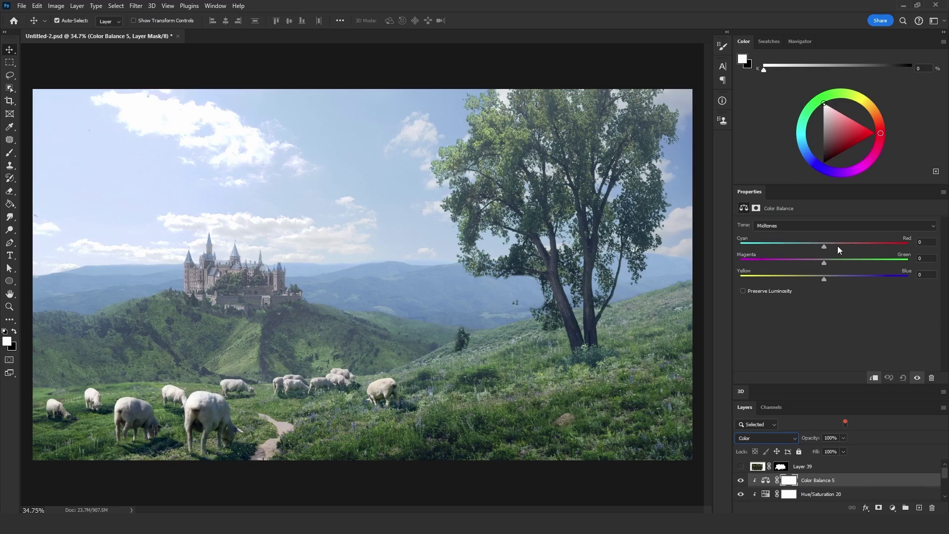
{"action": "left_click_drag", "start_coordinate": [843, 246], "coordinate": [836, 245]}
Step: Push the Color Balance shadows toward blue and the highlights toward yellow and slightly green
{"action": "left_click", "coordinate": [811, 227]}
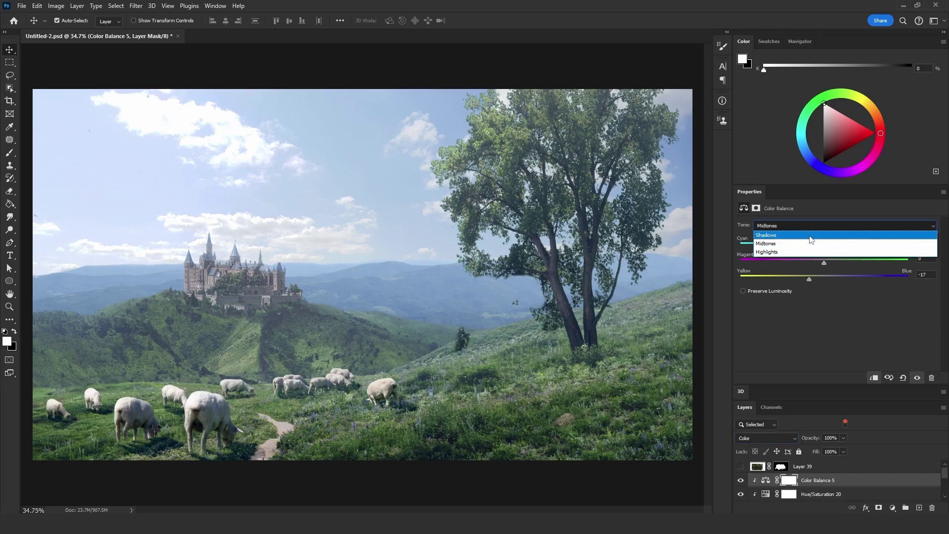
{"action": "left_click", "coordinate": [820, 235]}
{"action": "left_click_drag", "start_coordinate": [828, 282], "coordinate": [835, 276]}
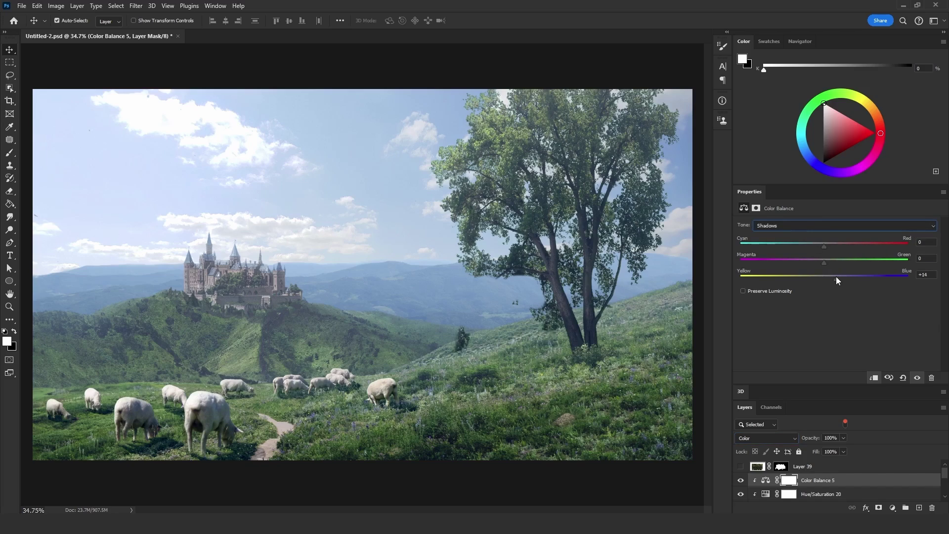
{"action": "left_click", "coordinate": [801, 224]}
{"action": "left_click", "coordinate": [794, 254]}
{"action": "left_click", "coordinate": [803, 277]}
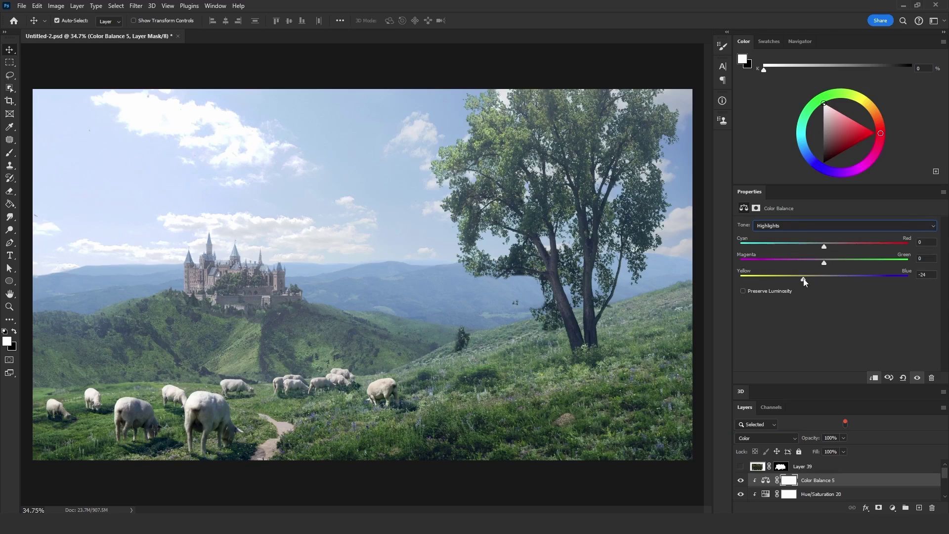
{"action": "left_click", "coordinate": [830, 262]}
{"action": "key", "text": "Up"}
{"action": "left_click", "coordinate": [765, 479]}
{"action": "scroll", "coordinate": [235, 330], "scroll_direction": "up", "scroll_amount": 5}
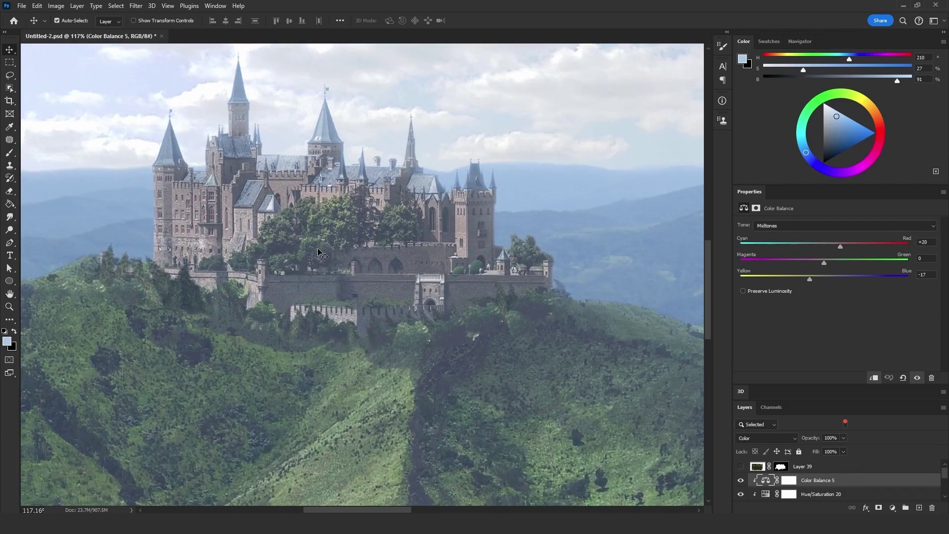
{"action": "left_click", "coordinate": [310, 328]}
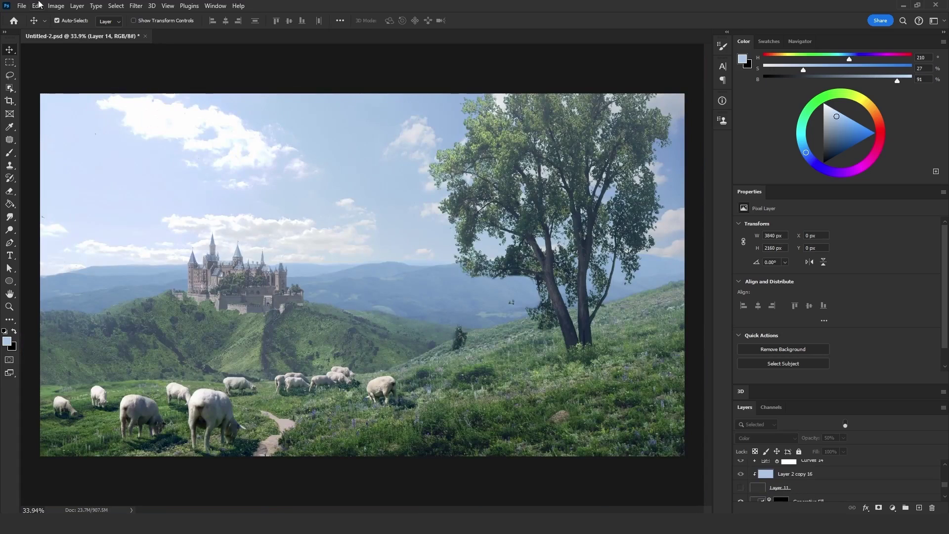
Step: Enter 32*6 for width and height to create the 192 × 192 px grayscale Untitled-1 document
{"action": "left_click", "coordinate": [22, 6]}
{"action": "left_click", "coordinate": [30, 18]}
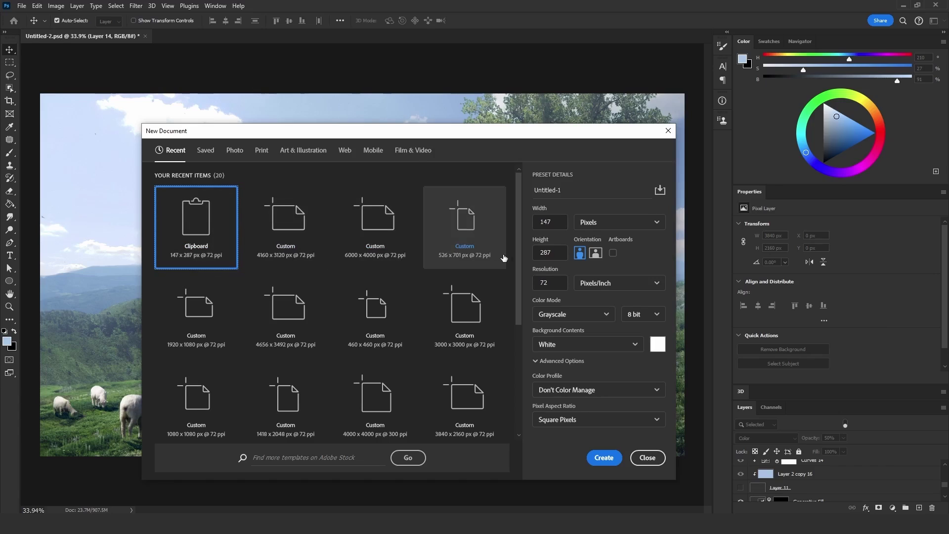
{"action": "left_click", "coordinate": [553, 221]}
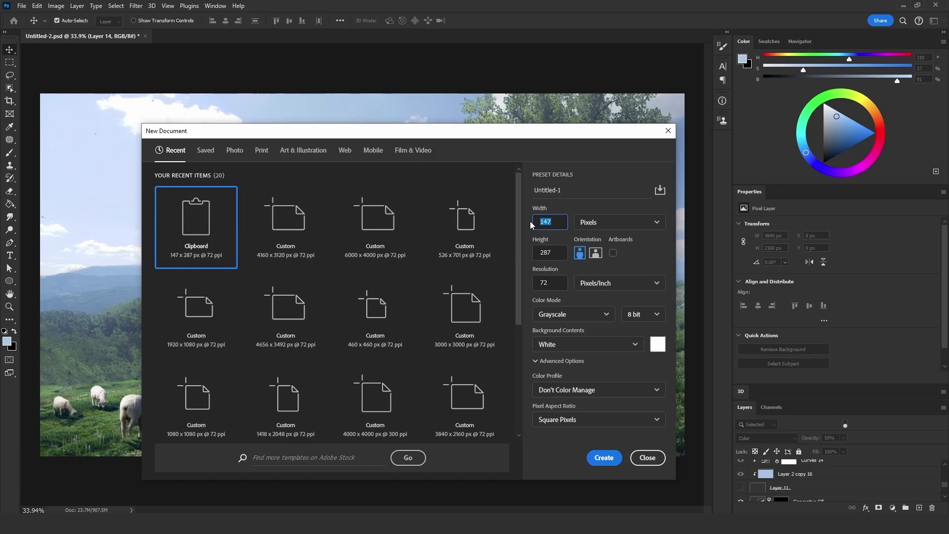
{"action": "type", "text": "32"}
{"action": "key", "text": "Tab"}
{"action": "type", "text": "32"}
{"action": "left_click", "coordinate": [559, 223]}
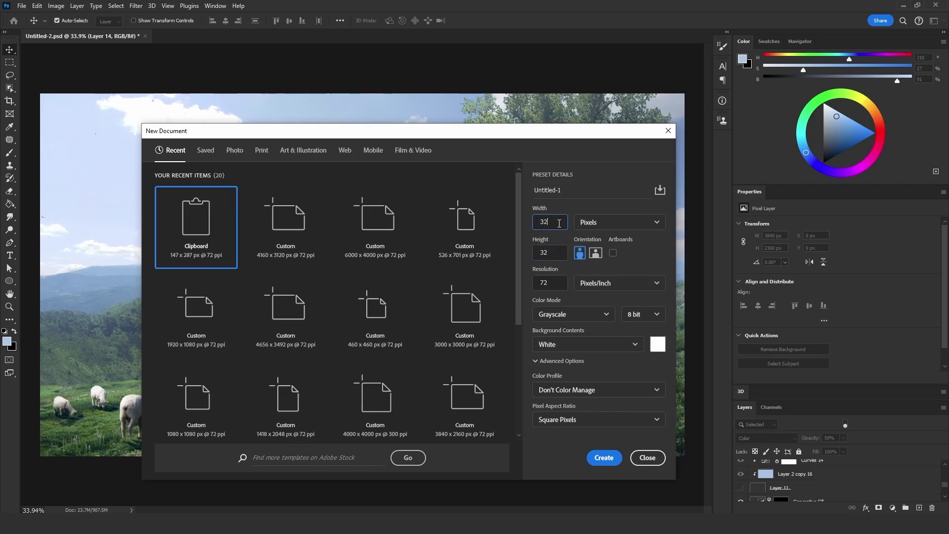
{"action": "left_click", "coordinate": [559, 252]}
{"action": "type", "text": "*6"}
{"action": "left_click", "coordinate": [554, 222]}
{"action": "left_click", "coordinate": [603, 459]}
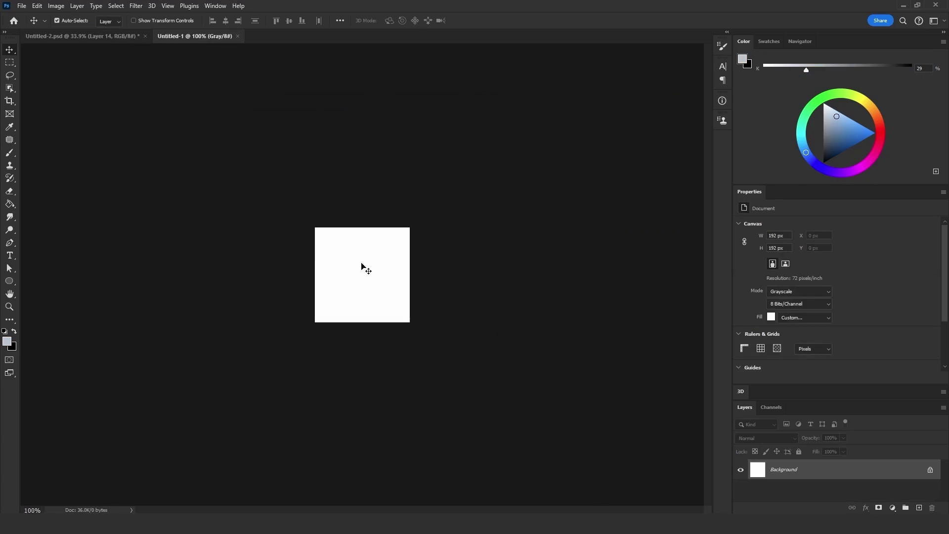
Step: Add a new transparent layer and delete the Background layer
{"action": "left_click", "coordinate": [919, 508]}
{"action": "left_click", "coordinate": [847, 487]}
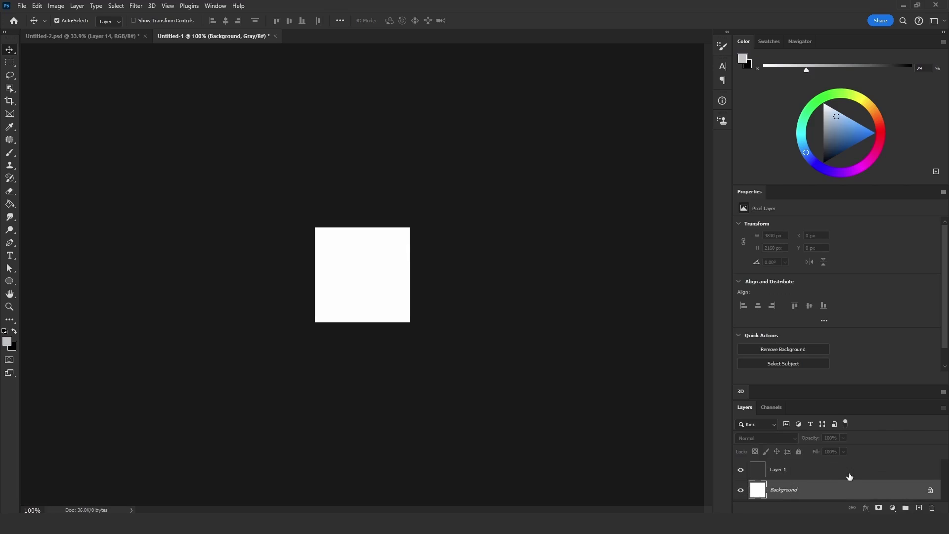
{"action": "key", "text": "Delete"}
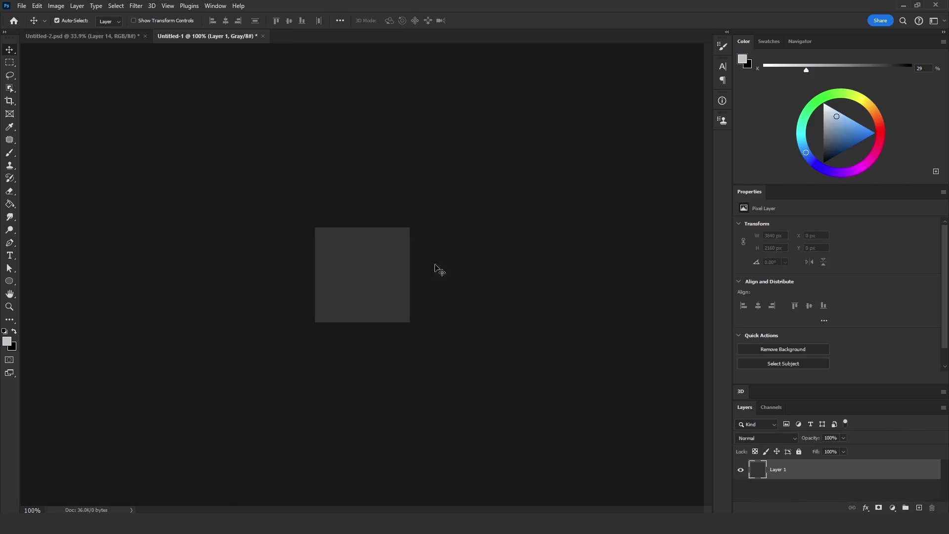
{"action": "scroll", "coordinate": [375, 240], "scroll_direction": "up", "scroll_amount": 5}
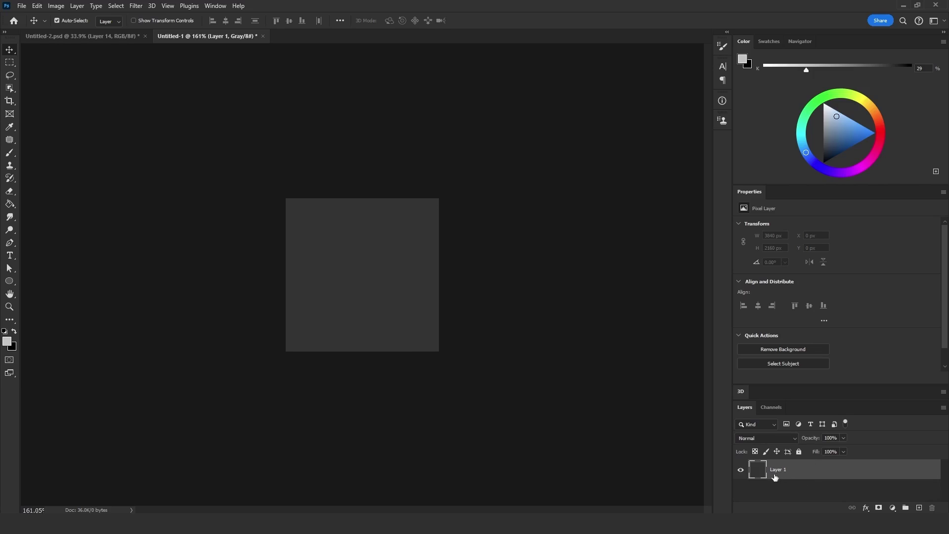
Step: In the Tree render filter, try Spruce, then Redwood with raised branches height, then pick 21: Shrub
{"action": "left_click", "coordinate": [137, 6]}
{"action": "mouse_move", "coordinate": [174, 180]}
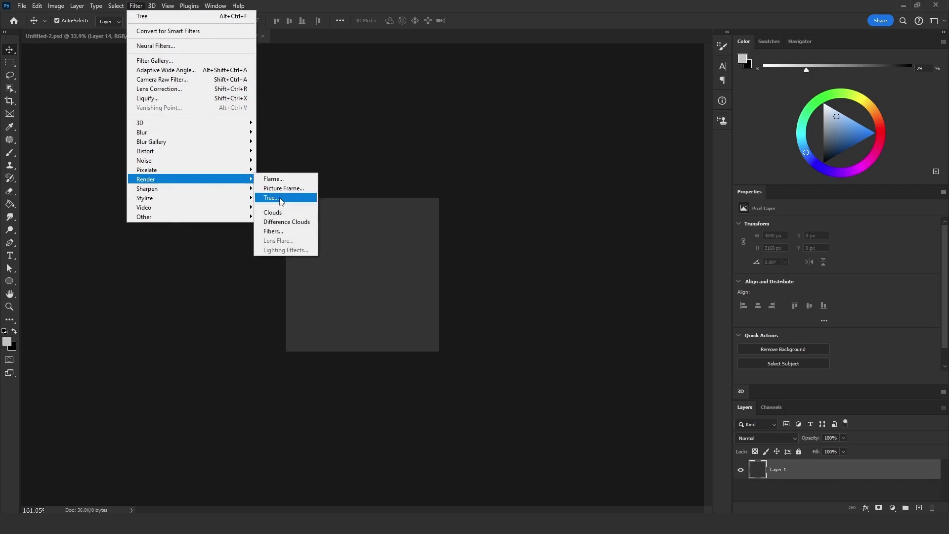
{"action": "left_click", "coordinate": [280, 198]}
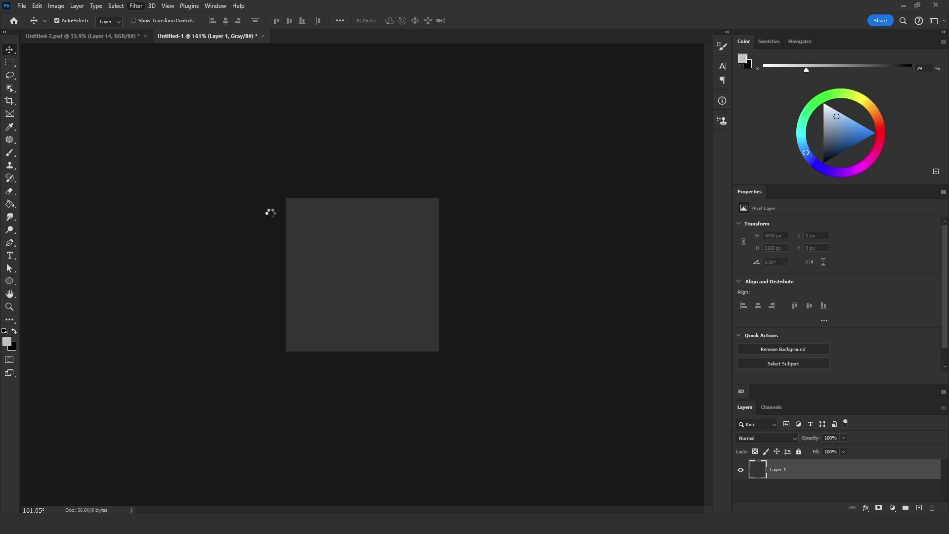
{"action": "left_click", "coordinate": [596, 163]}
{"action": "left_click", "coordinate": [583, 213]}
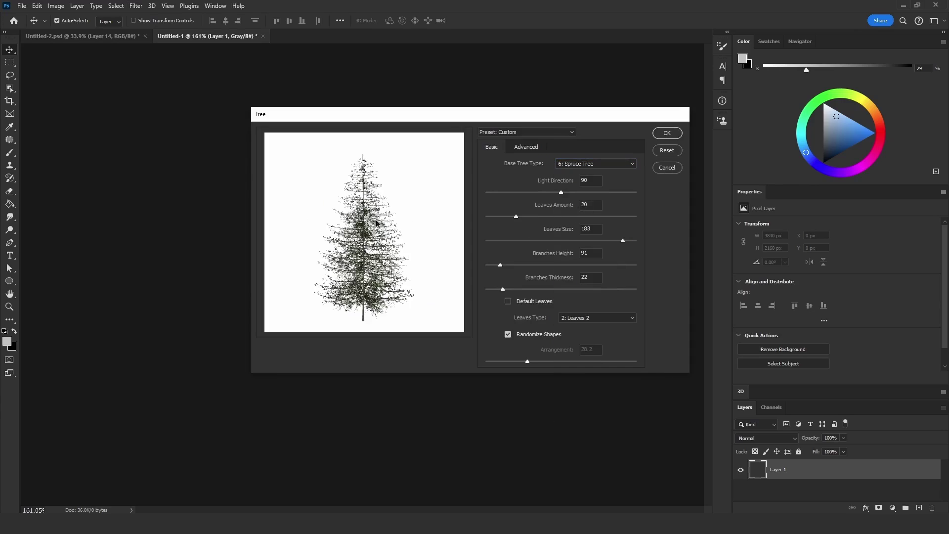
{"action": "left_click", "coordinate": [582, 167]}
{"action": "left_click", "coordinate": [582, 183]}
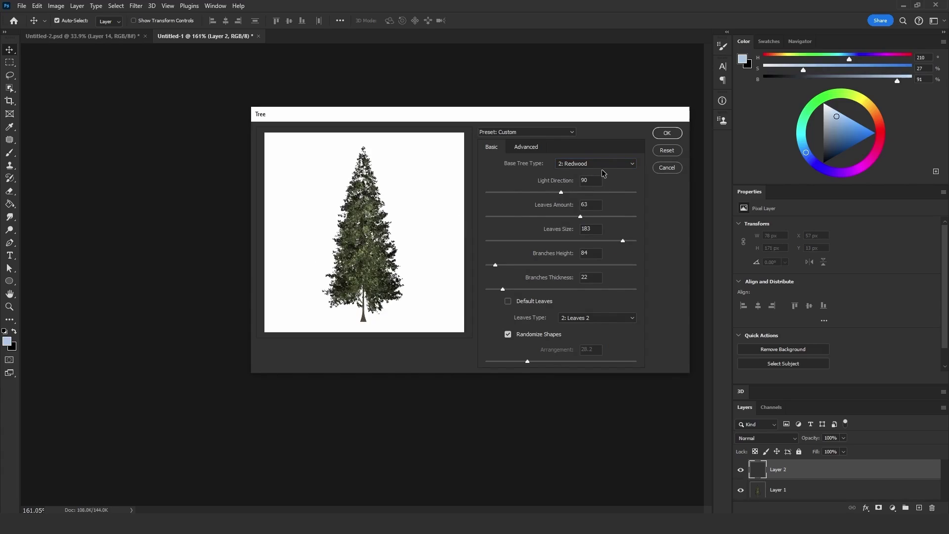
{"action": "left_click_drag", "start_coordinate": [495, 265], "coordinate": [509, 267]}
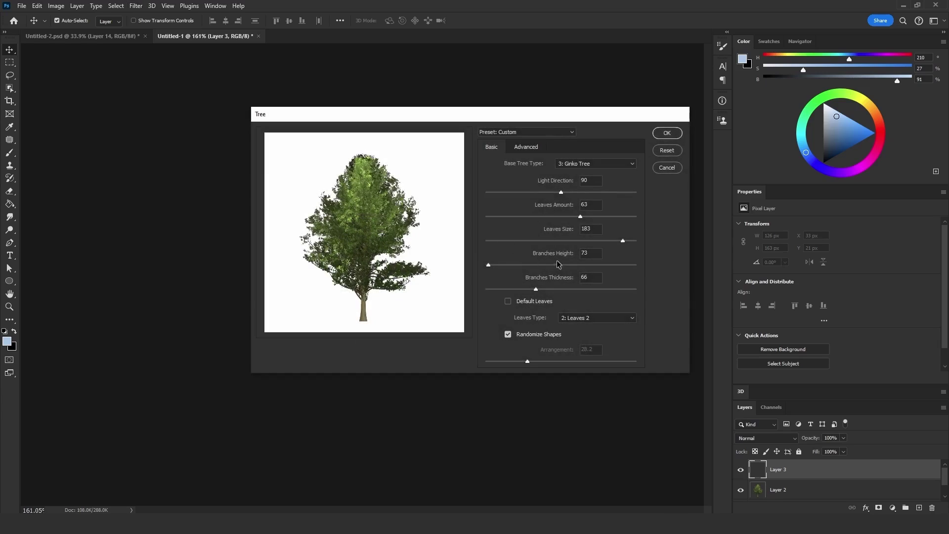
{"action": "left_click", "coordinate": [588, 170]}
{"action": "left_click", "coordinate": [593, 327]}
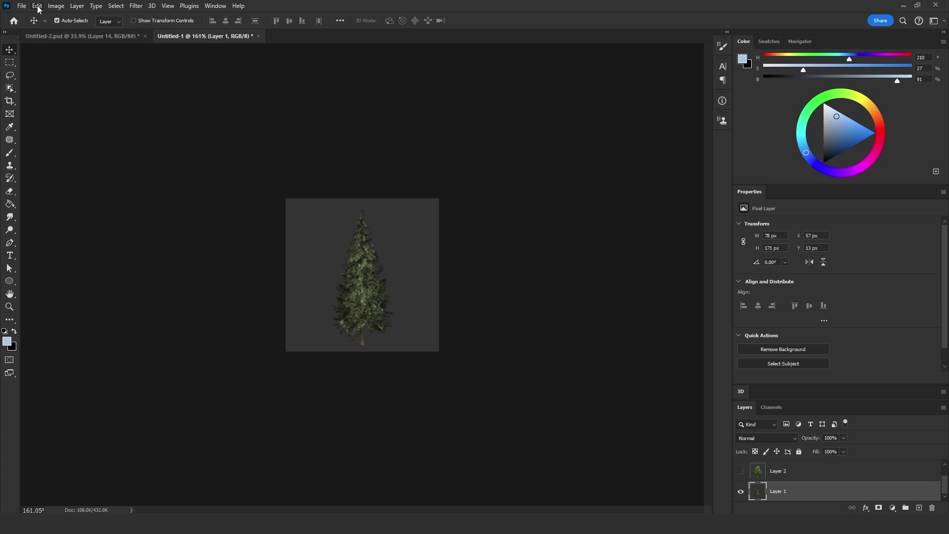
Step: Save the pine tree layer as a new pattern under its default name
{"action": "left_click", "coordinate": [38, 6]}
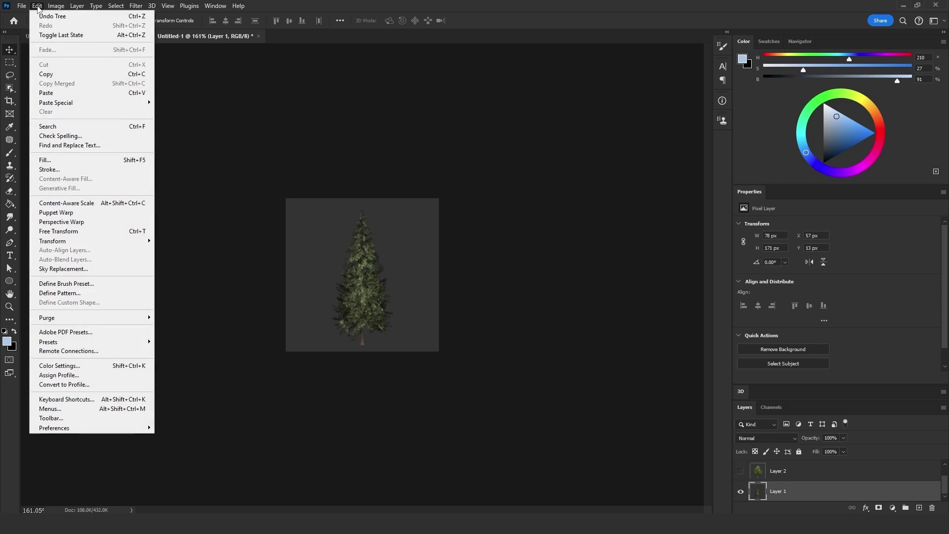
{"action": "left_click", "coordinate": [87, 294]}
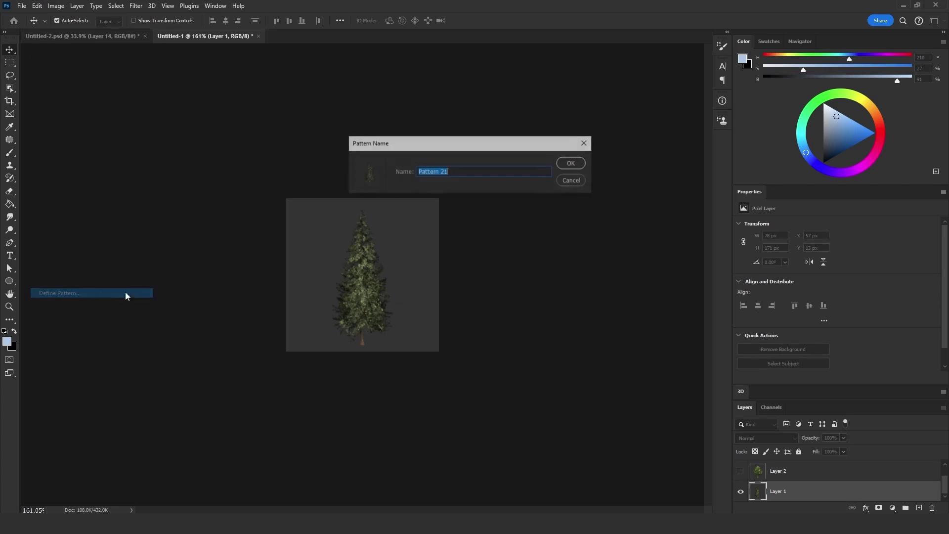
{"action": "key", "text": "Return"}
Step: Select the deciduous tree layer to define it as a pattern too
{"action": "left_click", "coordinate": [740, 470]}
{"action": "left_click", "coordinate": [785, 471]}
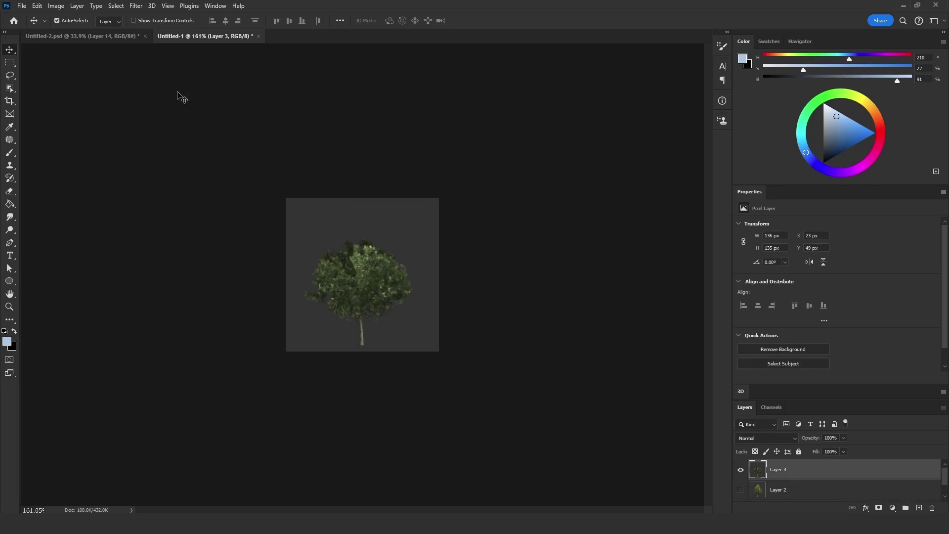
{"action": "left_click", "coordinate": [37, 6]}
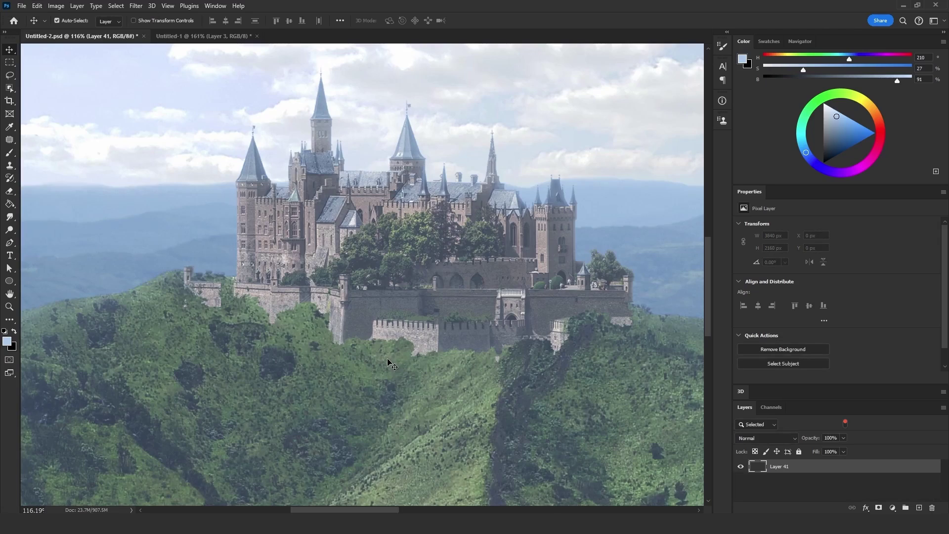
Step: Trace a Pen path along the slope under the castle walls and bring up Fill (Shift+F5)
{"action": "left_click", "coordinate": [9, 243]}
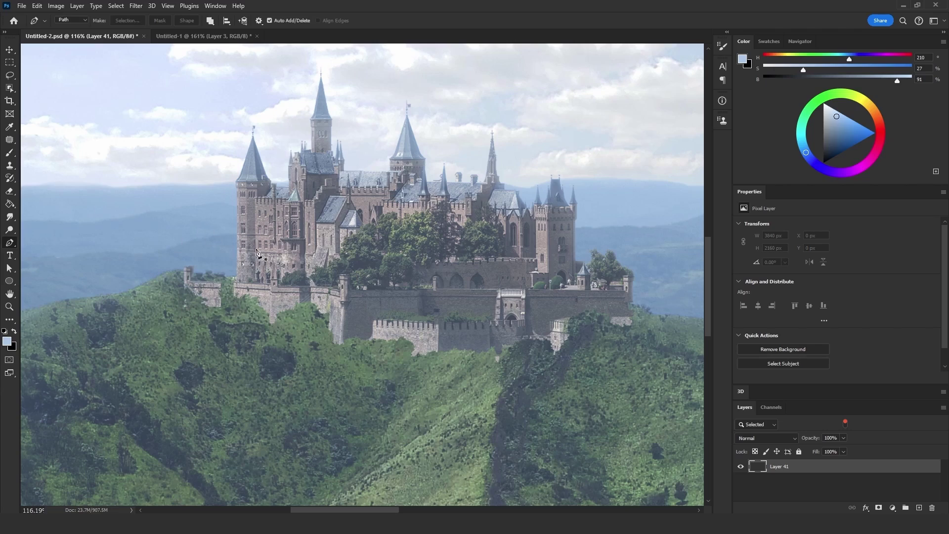
{"action": "left_click", "coordinate": [184, 306]}
{"action": "left_click", "coordinate": [320, 308]}
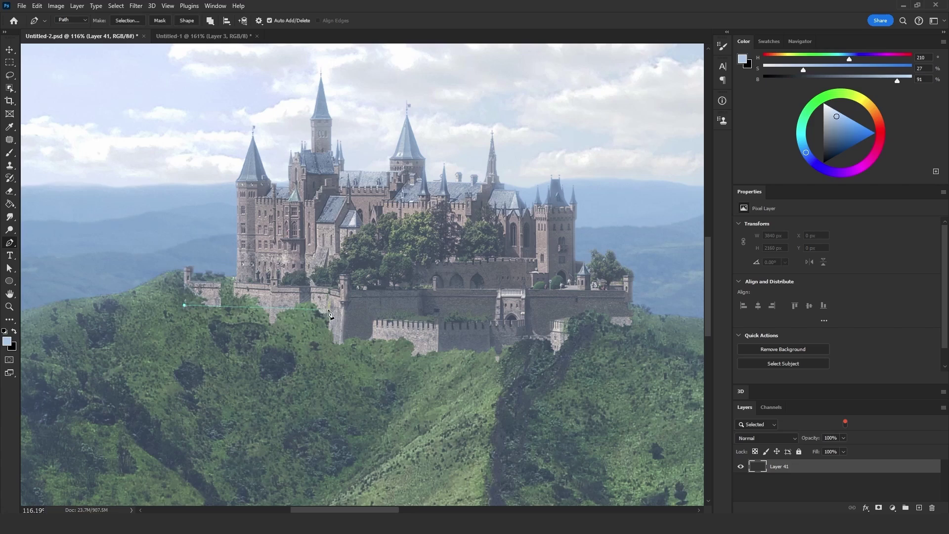
{"action": "left_click", "coordinate": [322, 336]}
{"action": "left_click", "coordinate": [447, 354]}
{"action": "left_click", "coordinate": [550, 351]}
{"action": "left_click", "coordinate": [642, 319]}
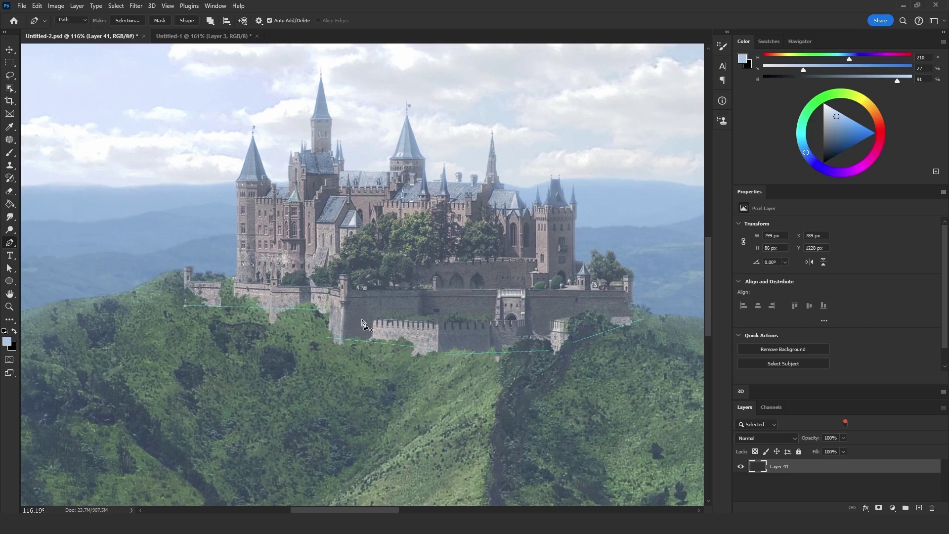
{"action": "key", "text": "shift+F5"}
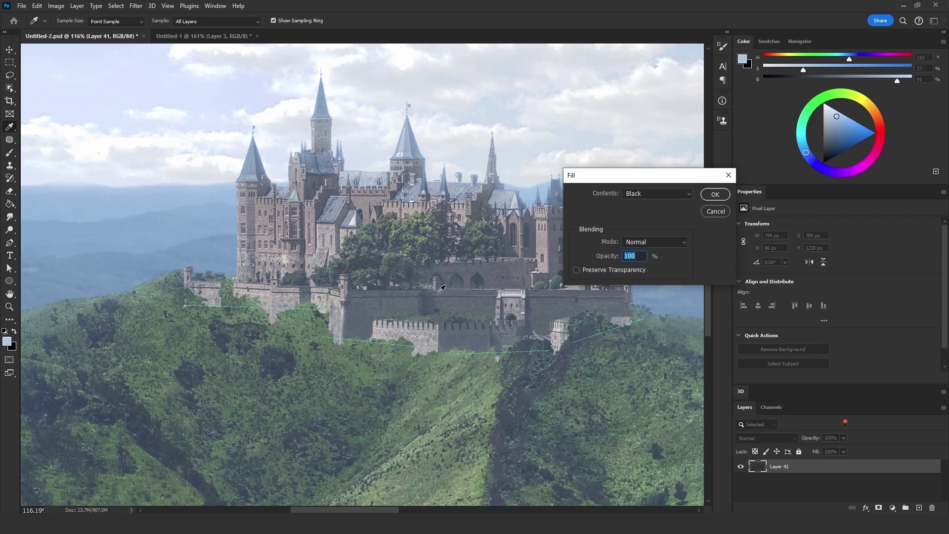
Step: Set Fill to Pattern with the Place Along Path script and the pine pattern
{"action": "left_click_drag", "start_coordinate": [611, 178], "coordinate": [388, 187]}
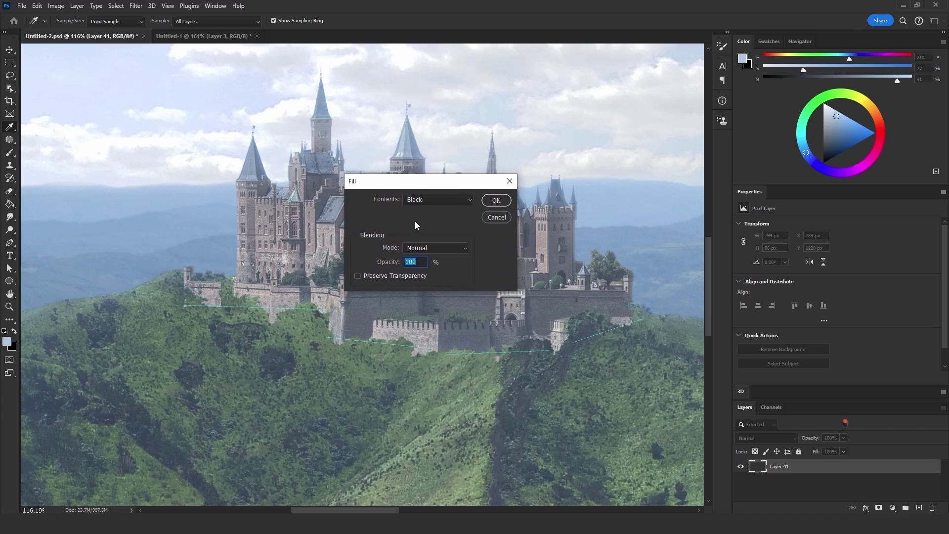
{"action": "left_click", "coordinate": [445, 200]}
{"action": "left_click", "coordinate": [422, 251]}
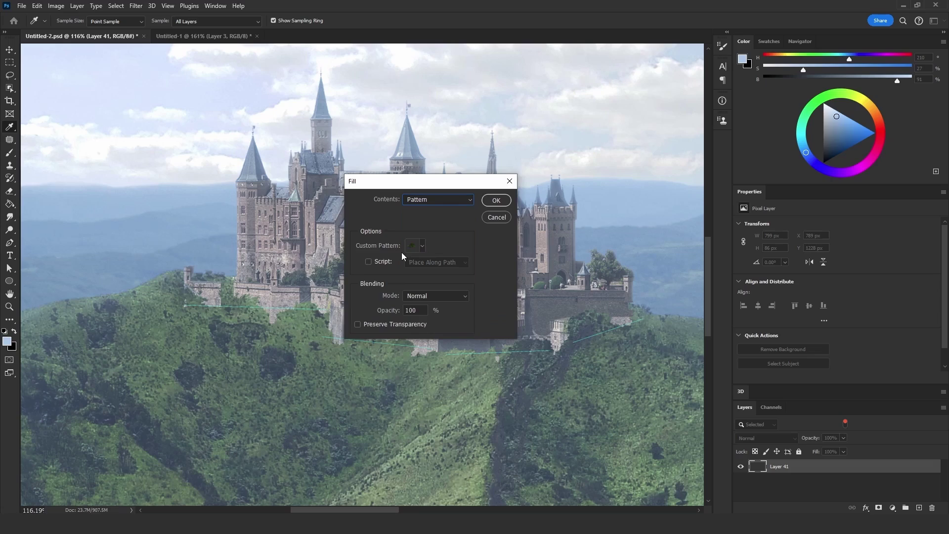
{"action": "left_click", "coordinate": [368, 261]}
{"action": "left_click", "coordinate": [448, 262]}
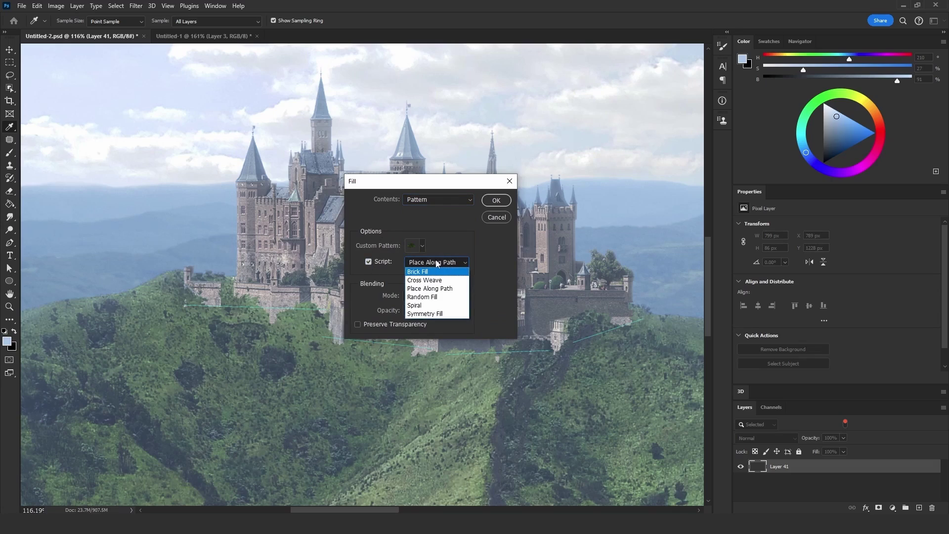
{"action": "left_click", "coordinate": [423, 289]}
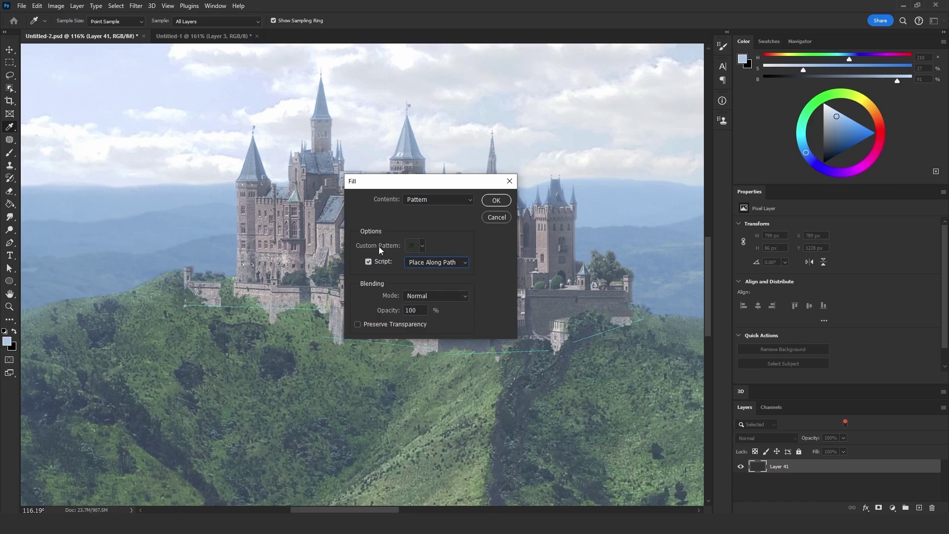
{"action": "left_click", "coordinate": [422, 246]}
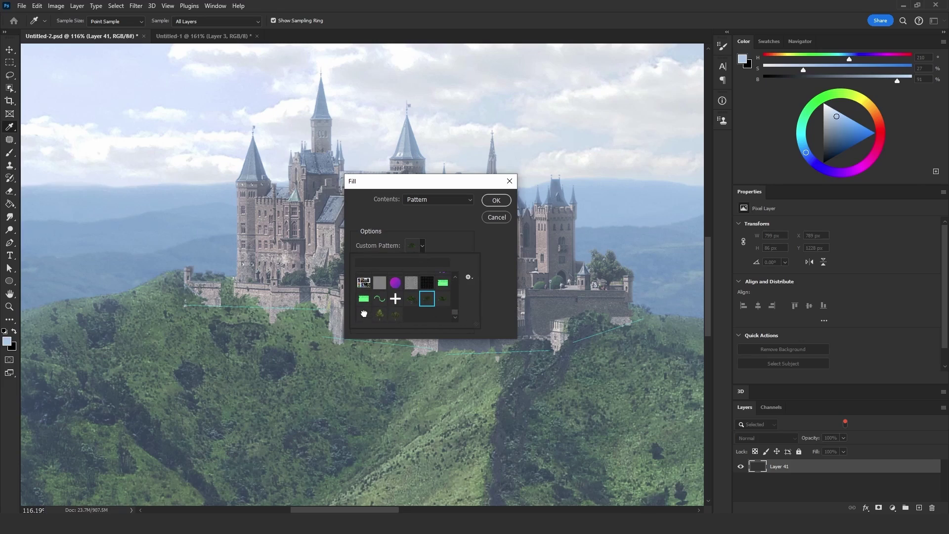
{"action": "left_click", "coordinate": [364, 313]}
{"action": "left_click", "coordinate": [494, 199]}
{"action": "left_click", "coordinate": [495, 200]}
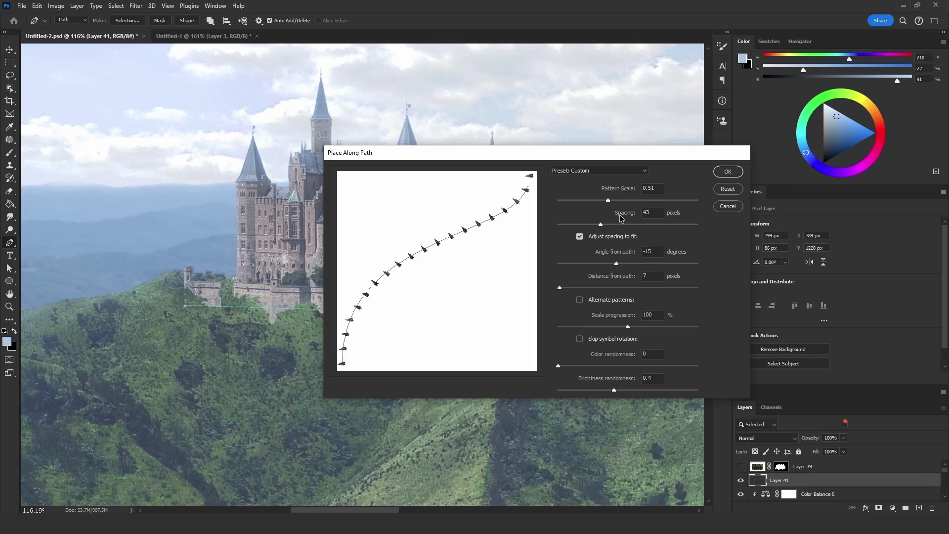
Step: Place the pine trees along the path at Pattern Scale 0.5 and Spacing 0
{"action": "left_click_drag", "start_coordinate": [619, 213], "coordinate": [591, 201]}
{"action": "left_click", "coordinate": [650, 212]}
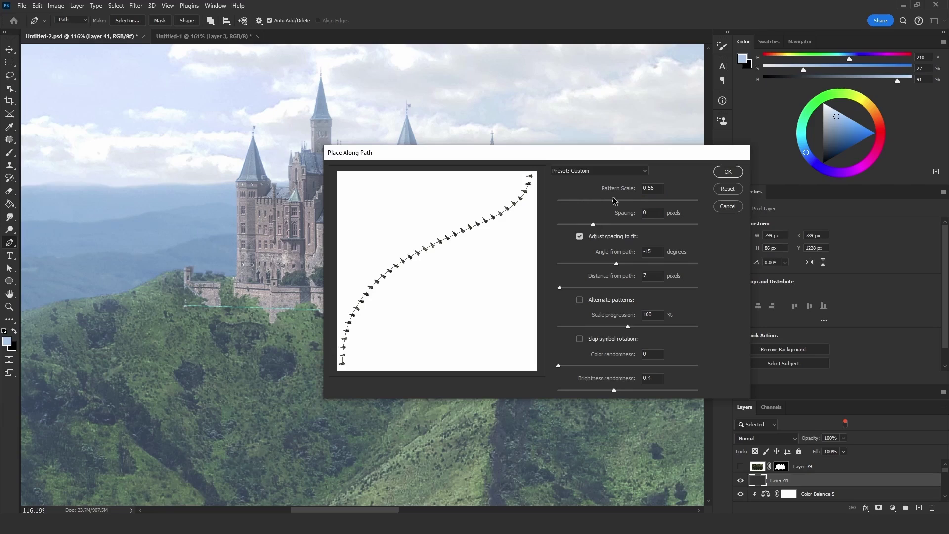
{"action": "double_click", "coordinate": [649, 188]}
{"action": "type", "text": ".58"}
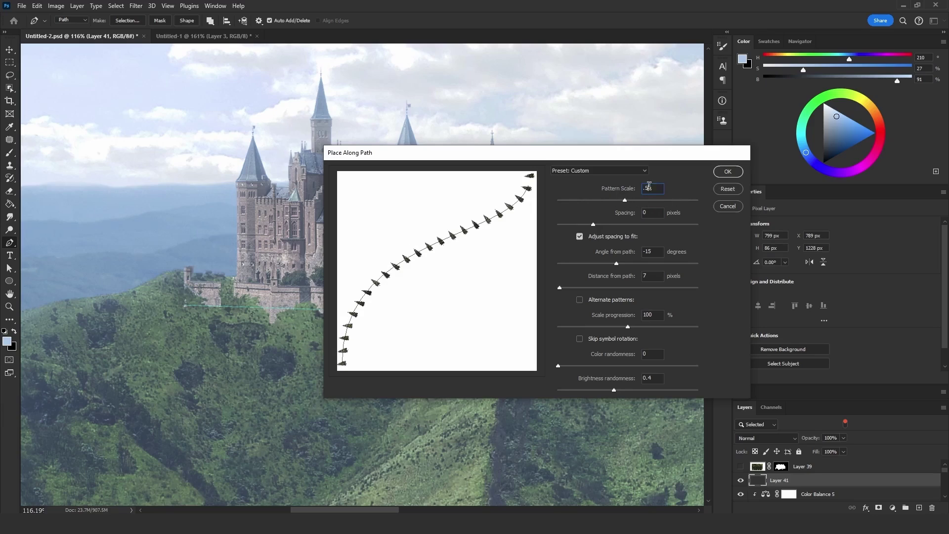
{"action": "left_click", "coordinate": [658, 214]}
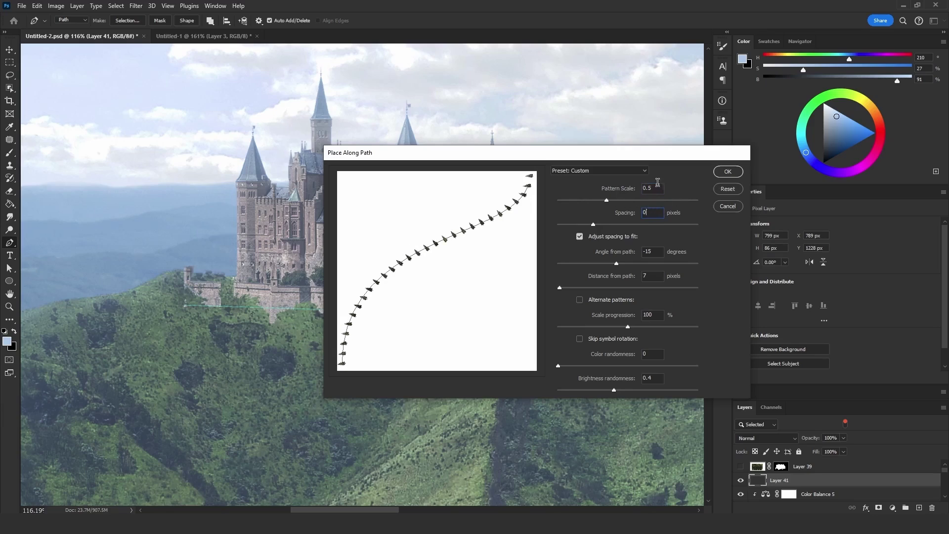
{"action": "left_click", "coordinate": [727, 171]}
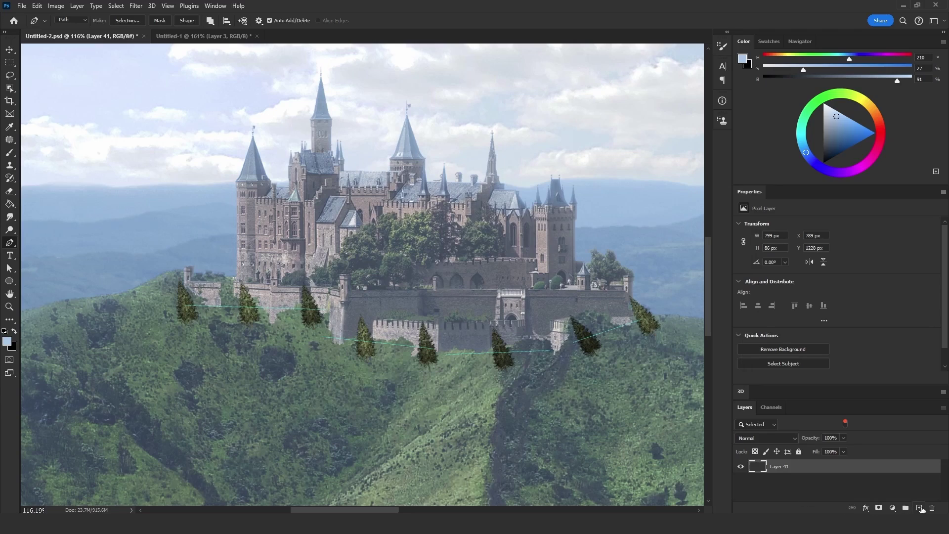
Step: On a new layer, place a second pine row at scale 0.64 and 18 px spacing, then repeat it
{"action": "left_click", "coordinate": [919, 508]}
{"action": "key", "text": "shift+F5"}
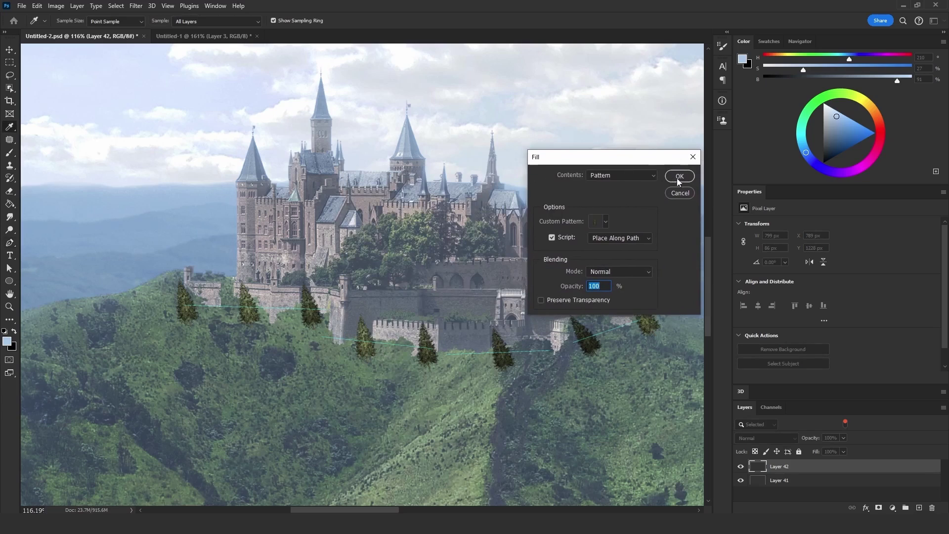
{"action": "left_click", "coordinate": [679, 176]}
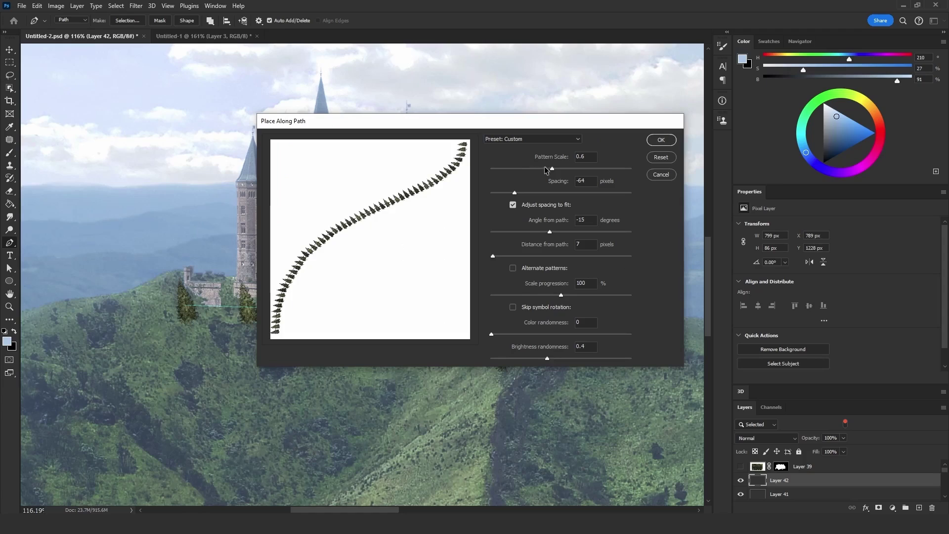
{"action": "left_click", "coordinate": [556, 168]}
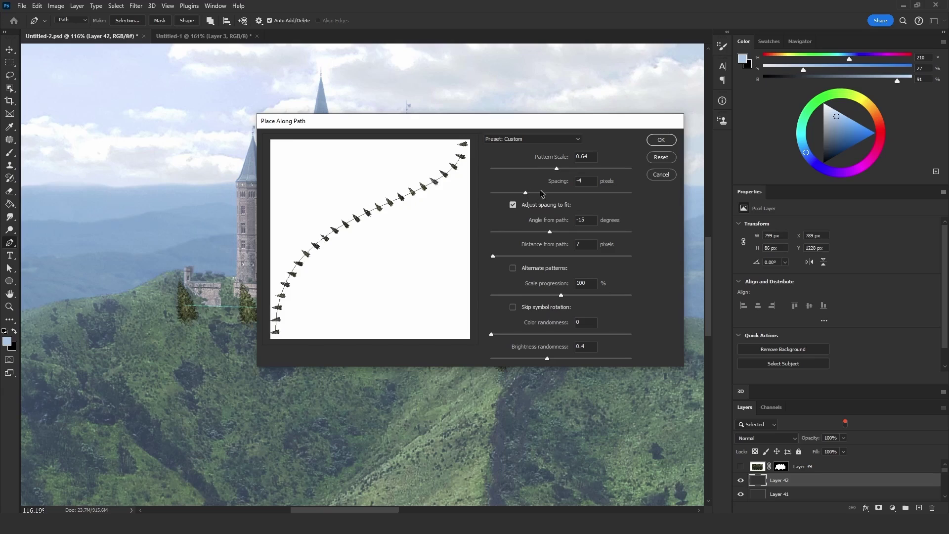
{"action": "left_click_drag", "start_coordinate": [533, 194], "coordinate": [531, 194]}
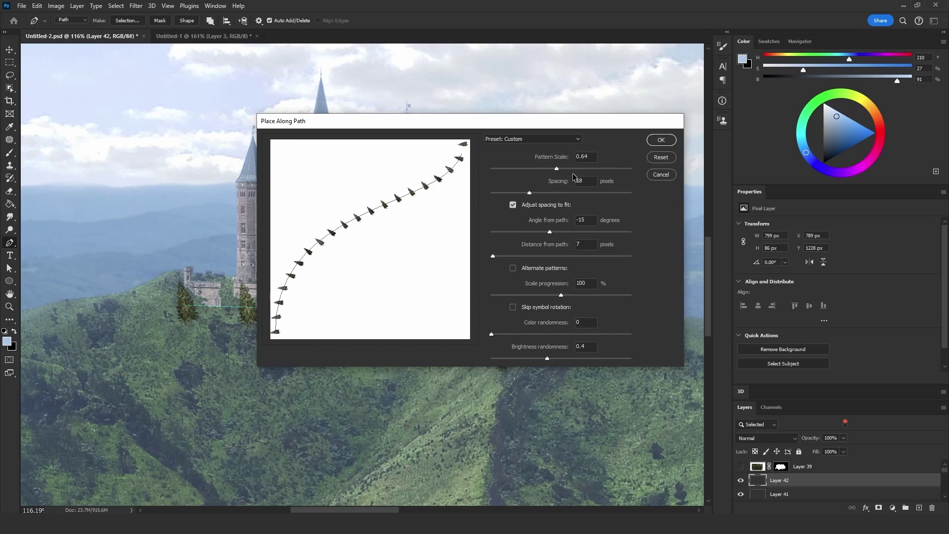
{"action": "left_click", "coordinate": [657, 141]}
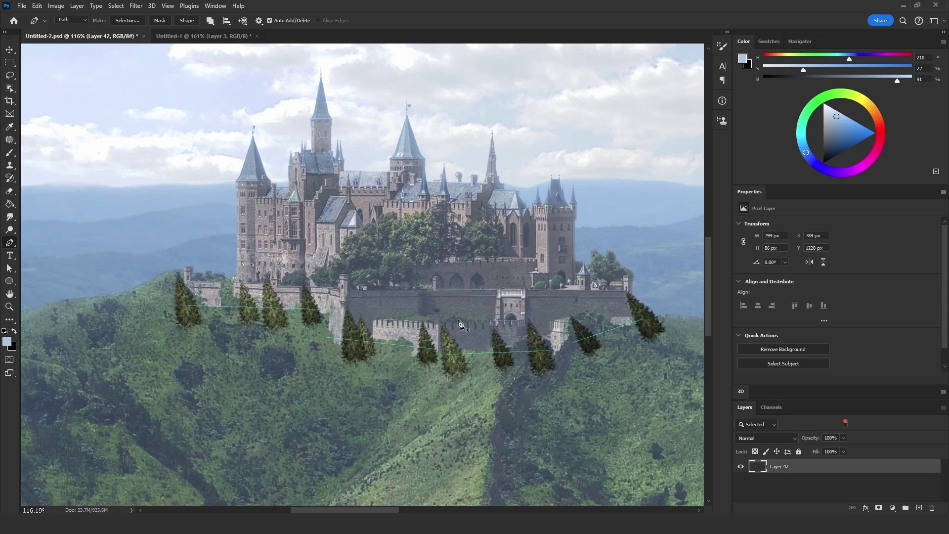
{"action": "key", "text": "ctrl+alt+f"}
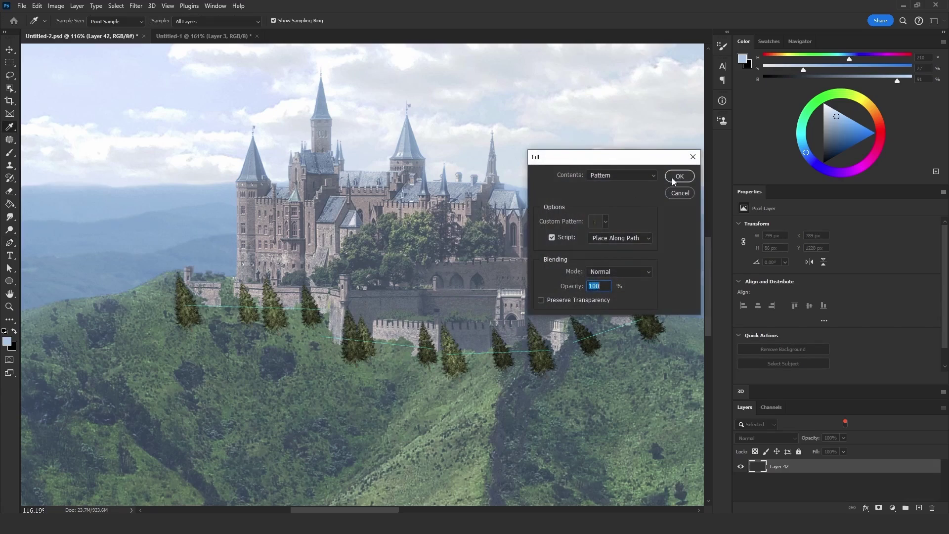
{"action": "left_click", "coordinate": [672, 177]}
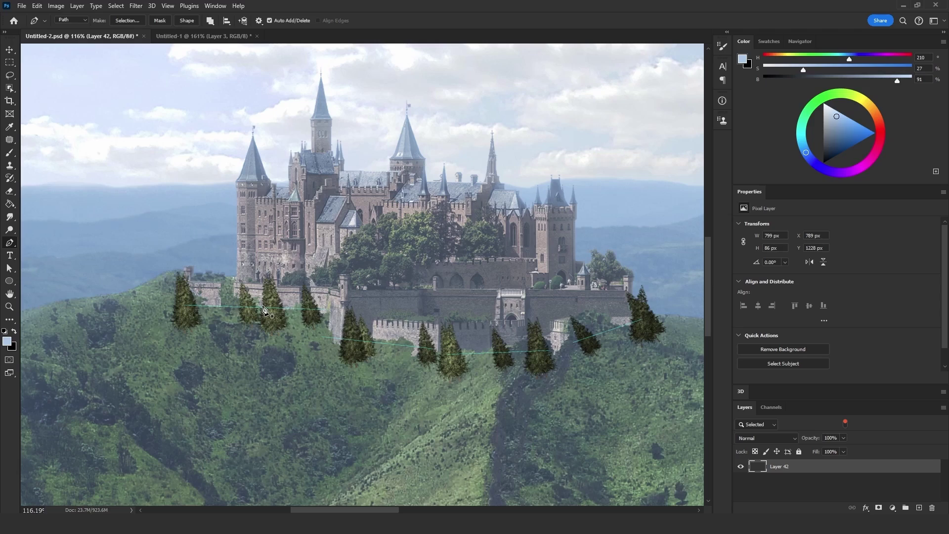
Step: Move the path's end point up the hill, try a rotating tree fill, then undo it
{"action": "left_click", "coordinate": [328, 309]}
{"action": "left_click_drag", "start_coordinate": [328, 309], "coordinate": [303, 226]}
{"action": "key", "text": "shift+F5"}
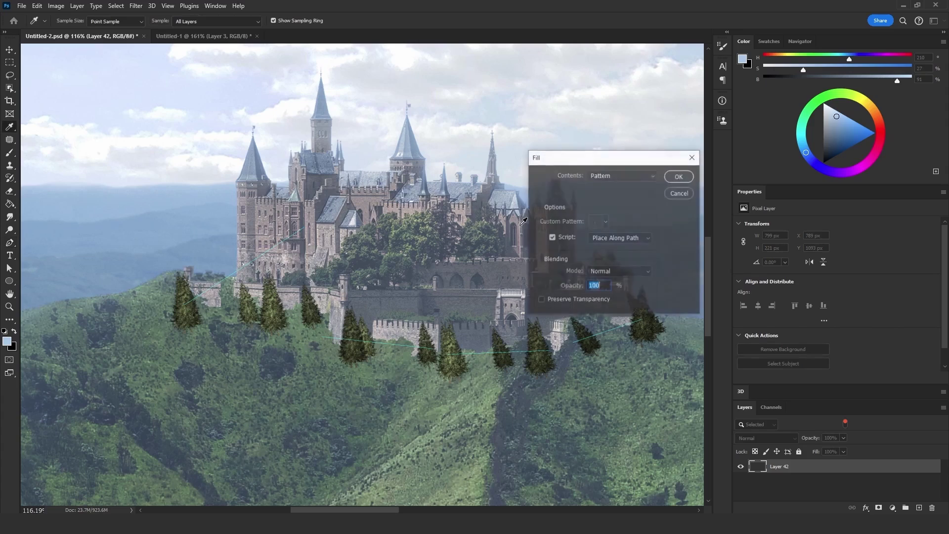
{"action": "left_click", "coordinate": [680, 172]}
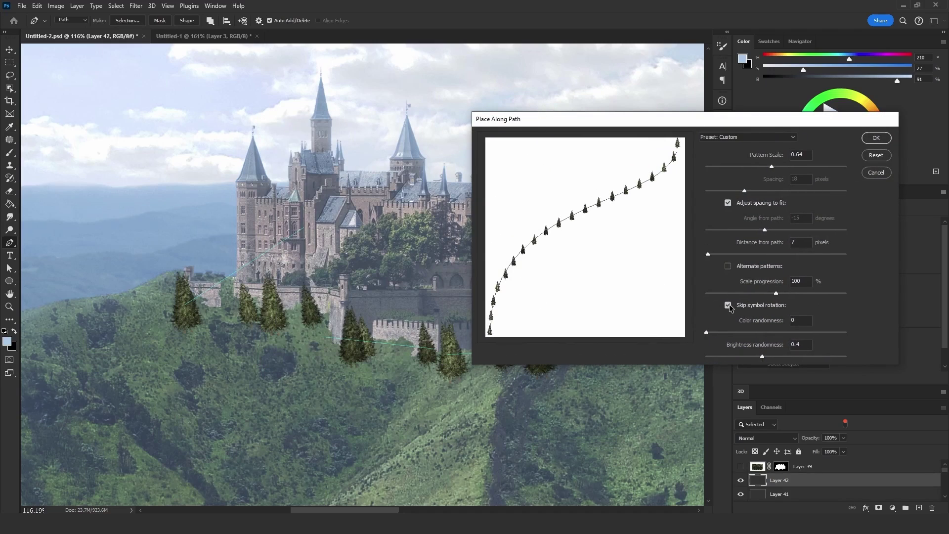
{"action": "left_click", "coordinate": [728, 305]}
{"action": "left_click", "coordinate": [870, 141]}
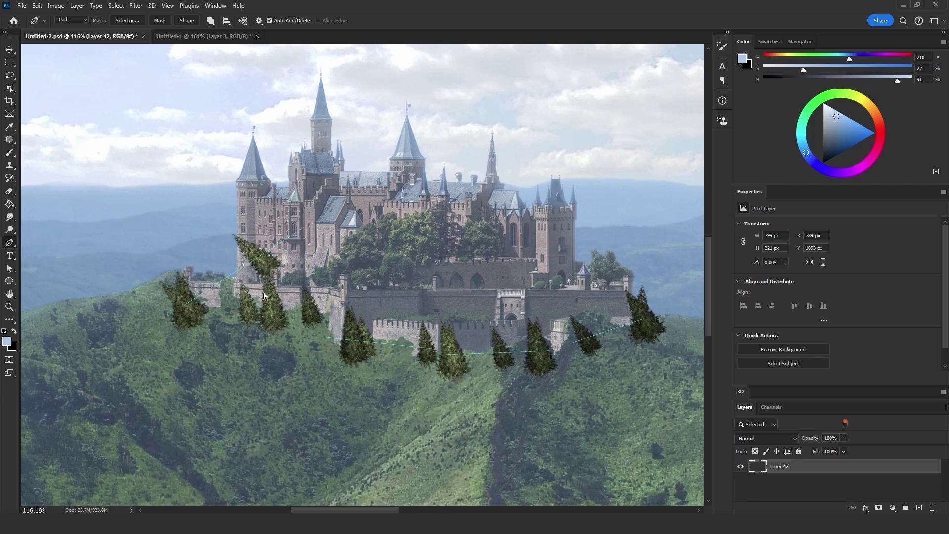
{"action": "key", "text": "ctrl+z"}
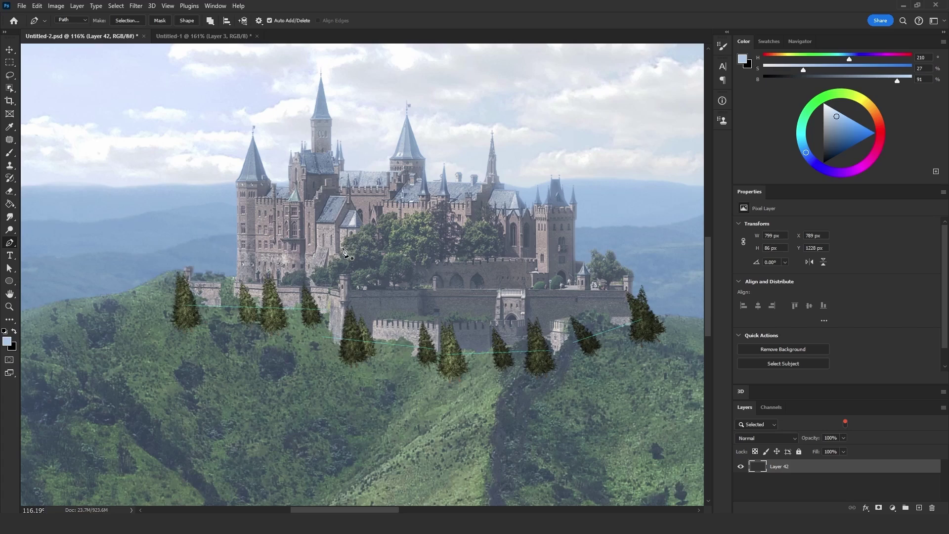
Step: Fill the path with the tree pattern at -59 spacing with Skip symbol rotation checked
{"action": "key", "text": "shift+F5"}
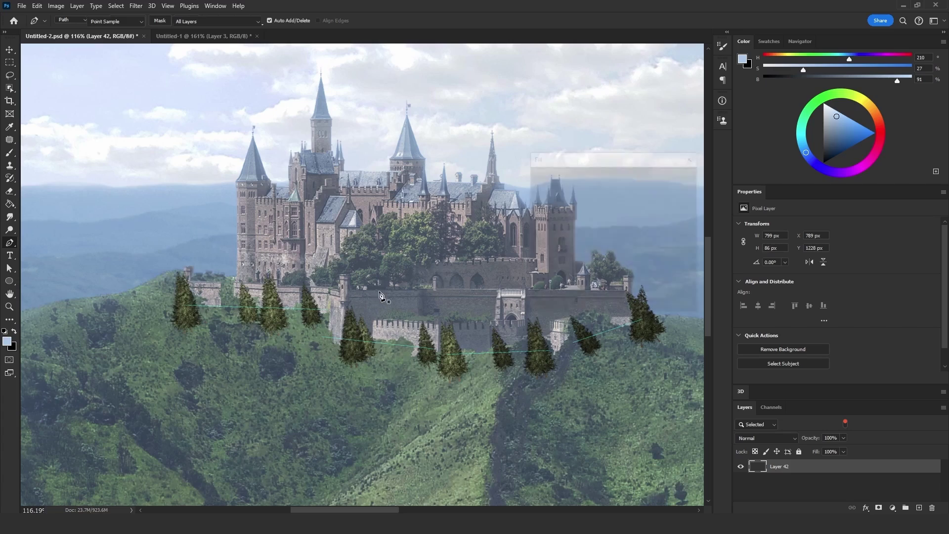
{"action": "left_click", "coordinate": [604, 221]}
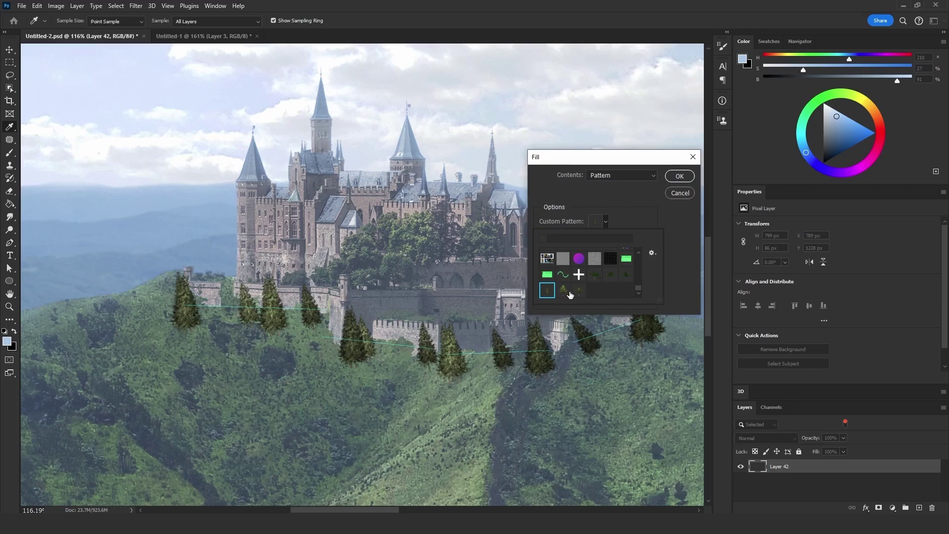
{"action": "left_click", "coordinate": [579, 290]}
{"action": "left_click", "coordinate": [678, 178]}
{"action": "left_click", "coordinate": [678, 177]}
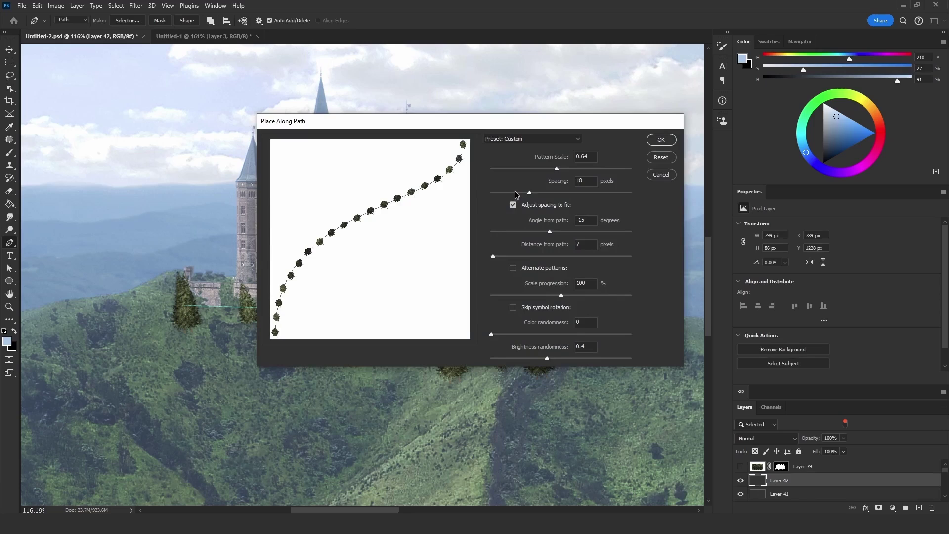
{"action": "left_click", "coordinate": [514, 193]}
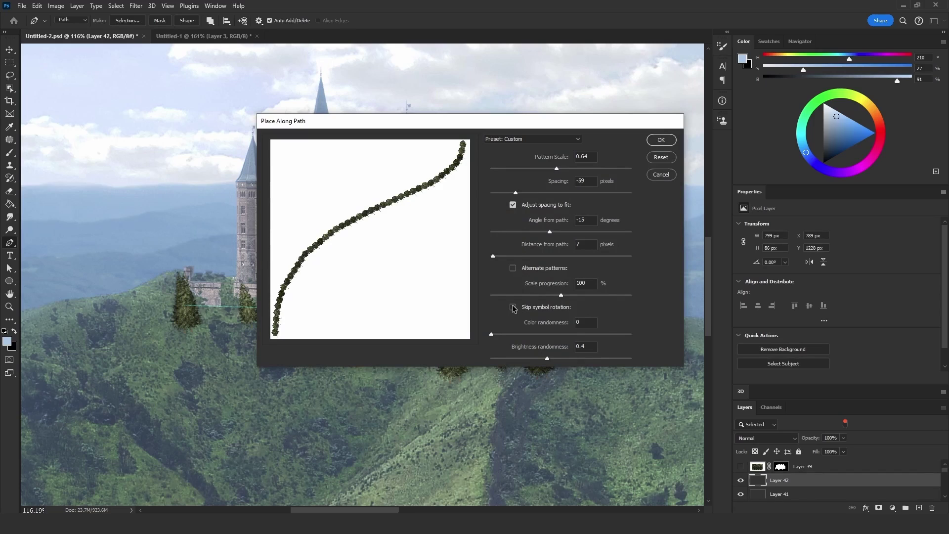
{"action": "left_click", "coordinate": [513, 309]}
{"action": "left_click", "coordinate": [661, 139]}
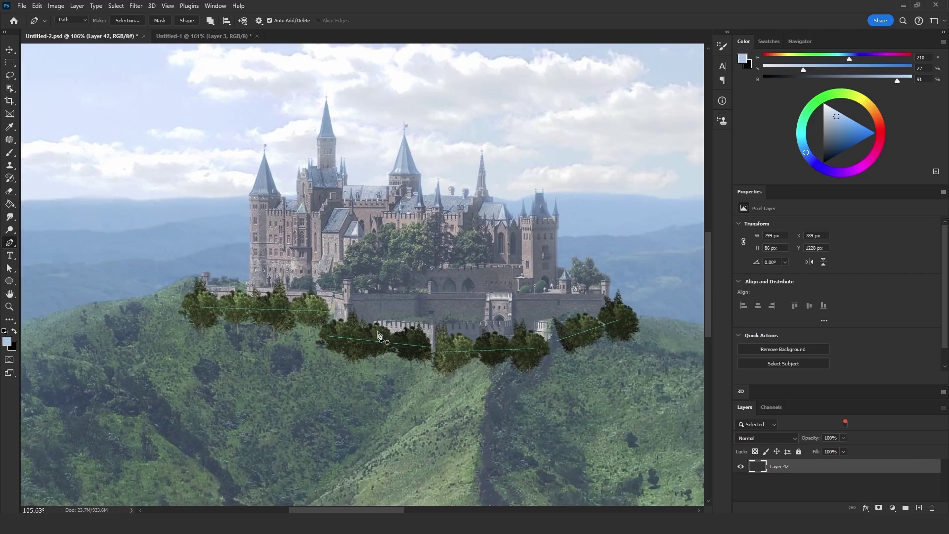
Step: Fill a new clipped layer with the sampled sky blue, set to Screen at 50% opacity
{"action": "scroll", "coordinate": [377, 335], "scroll_direction": "down", "scroll_amount": 1}
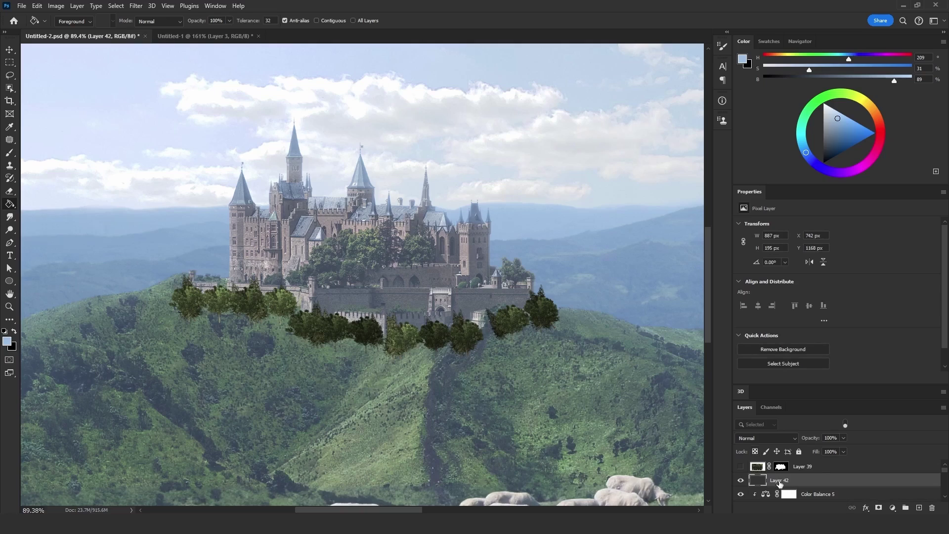
{"action": "left_click", "coordinate": [846, 424]}
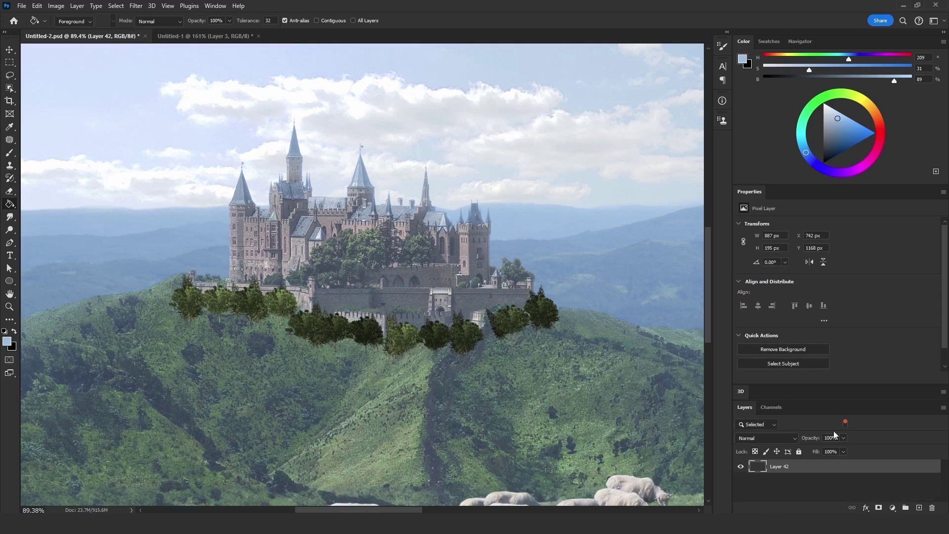
{"action": "left_click", "coordinate": [919, 508]}
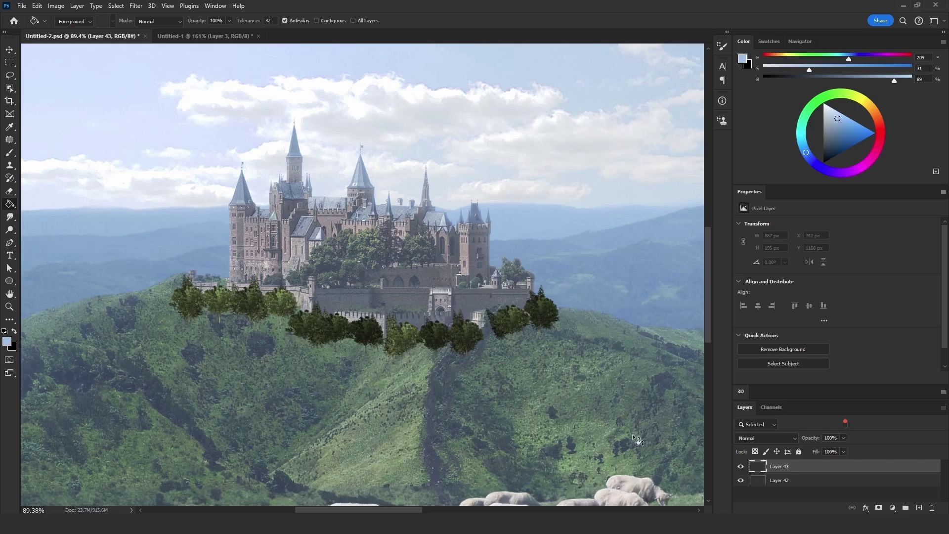
{"action": "left_click", "coordinate": [776, 470], "text": "alt"}
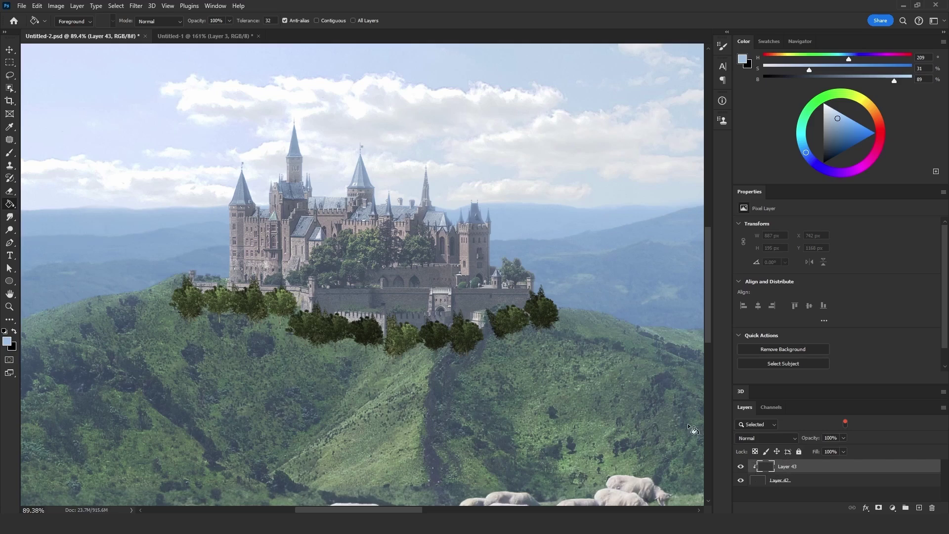
{"action": "left_click", "coordinate": [517, 213], "text": "alt"}
{"action": "left_click", "coordinate": [258, 314]}
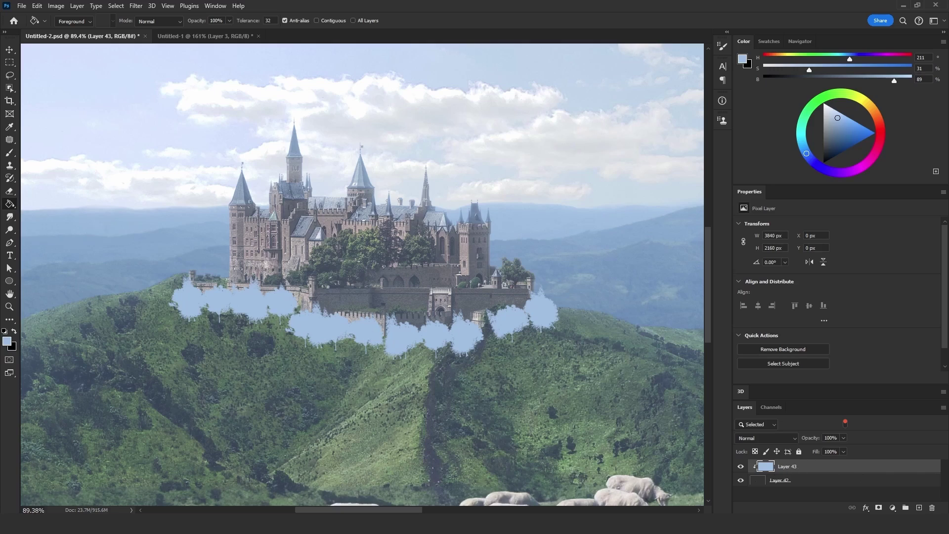
{"action": "left_click", "coordinate": [766, 438]}
{"action": "left_click", "coordinate": [751, 330]}
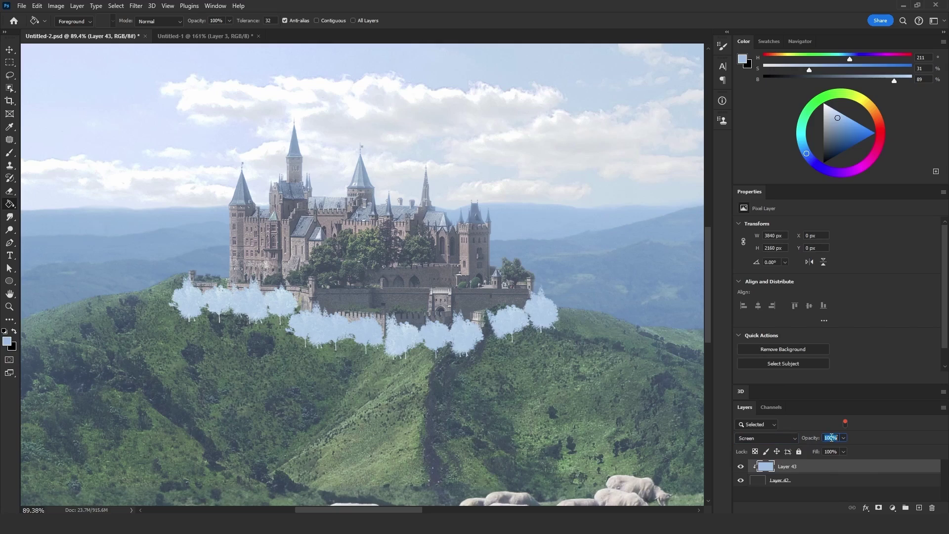
{"action": "key", "text": "Return"}
Step: Add a Curves adjustment with its black point dragged to input 54
{"action": "left_click", "coordinate": [892, 508]}
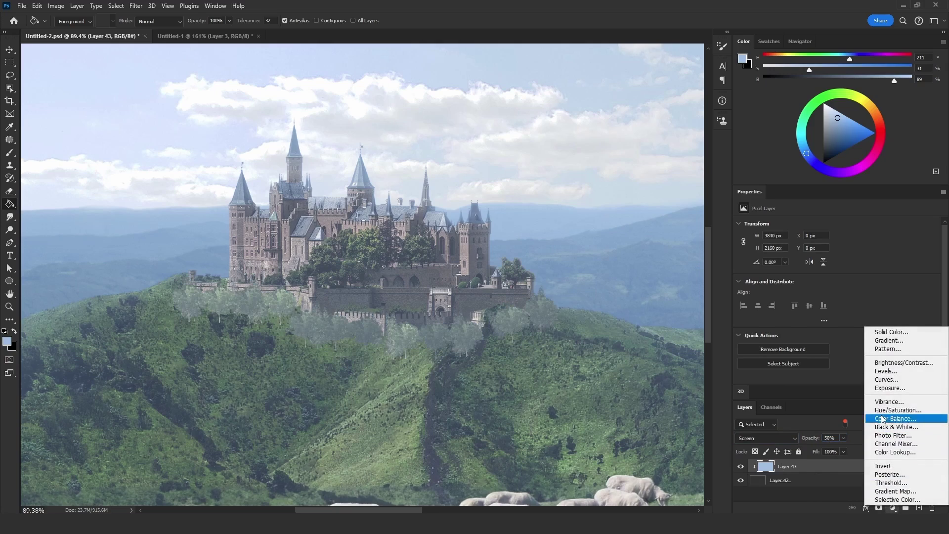
{"action": "left_click", "coordinate": [888, 380]}
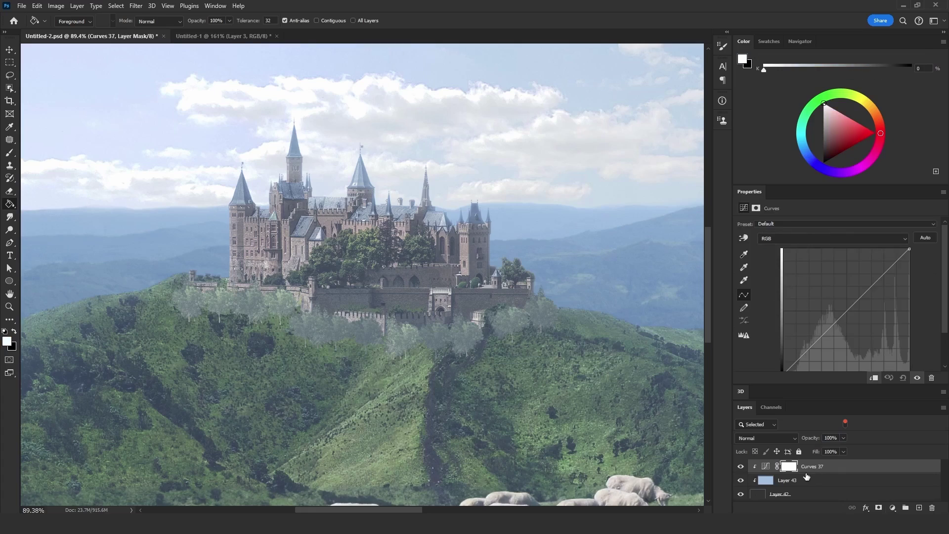
{"action": "scroll", "coordinate": [790, 346], "scroll_direction": "down", "scroll_amount": 1}
{"action": "left_click_drag", "start_coordinate": [783, 356], "coordinate": [810, 358]}
{"action": "scroll", "coordinate": [441, 330], "scroll_direction": "down", "scroll_amount": 5}
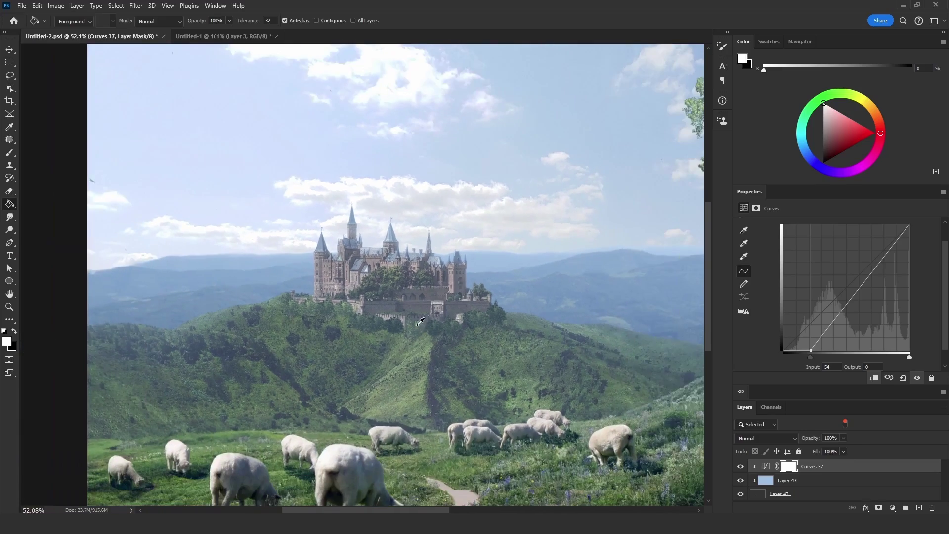
{"action": "scroll", "coordinate": [442, 330], "scroll_direction": "up", "scroll_amount": 5}
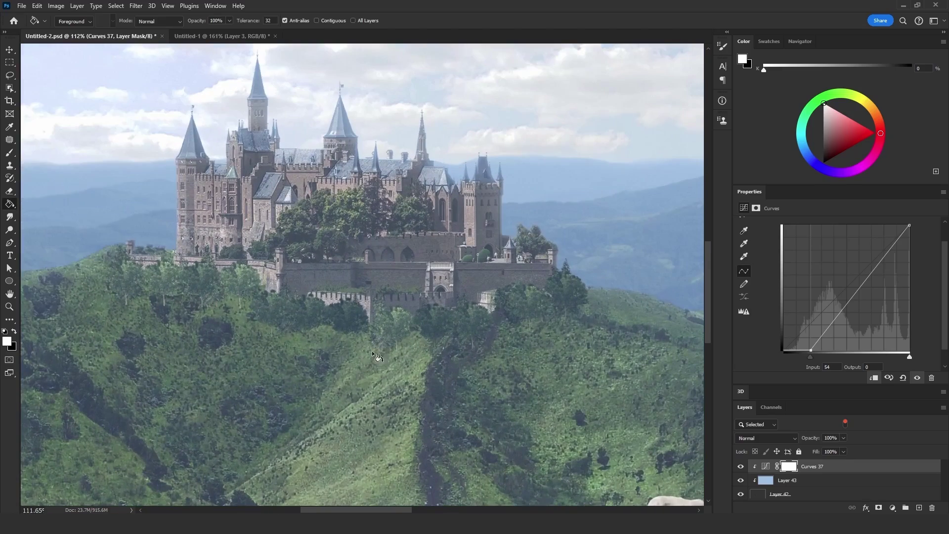
{"action": "scroll", "coordinate": [498, 274], "scroll_direction": "up", "scroll_amount": 2}
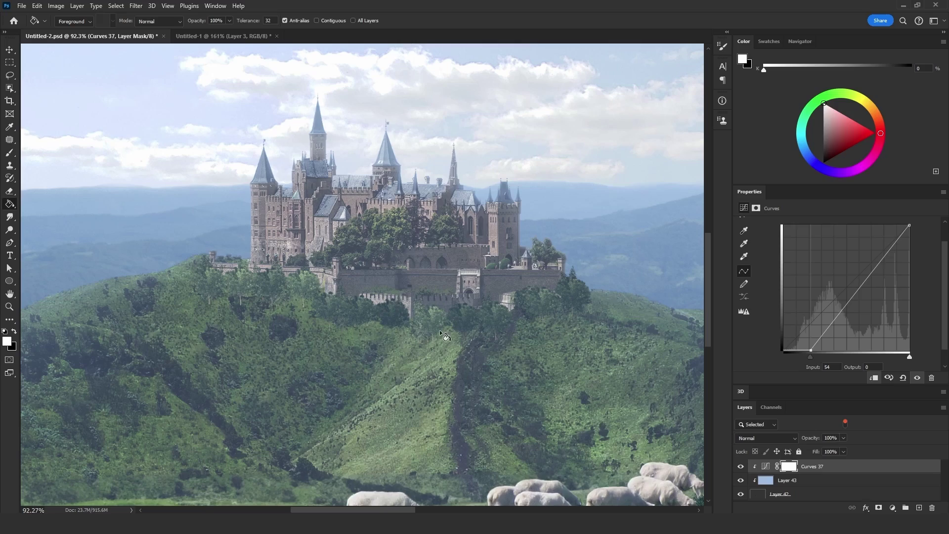
{"action": "scroll", "coordinate": [504, 327], "scroll_direction": "down", "scroll_amount": 4}
{"action": "scroll", "coordinate": [273, 284], "scroll_direction": "up", "scroll_amount": 1}
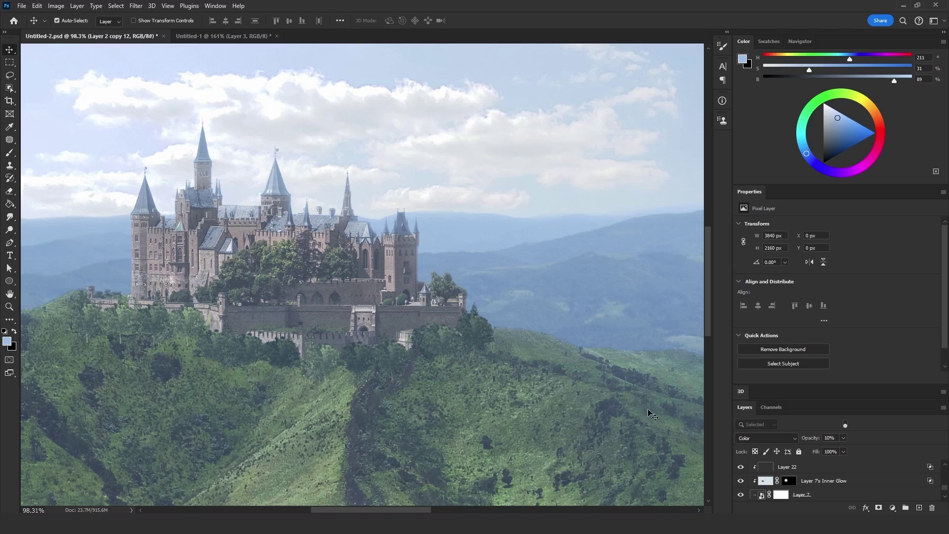
Step: Compare the castle walls by toggling Layers 22 and 7, leaving Layer 22 hidden
{"action": "left_click", "coordinate": [740, 468]}
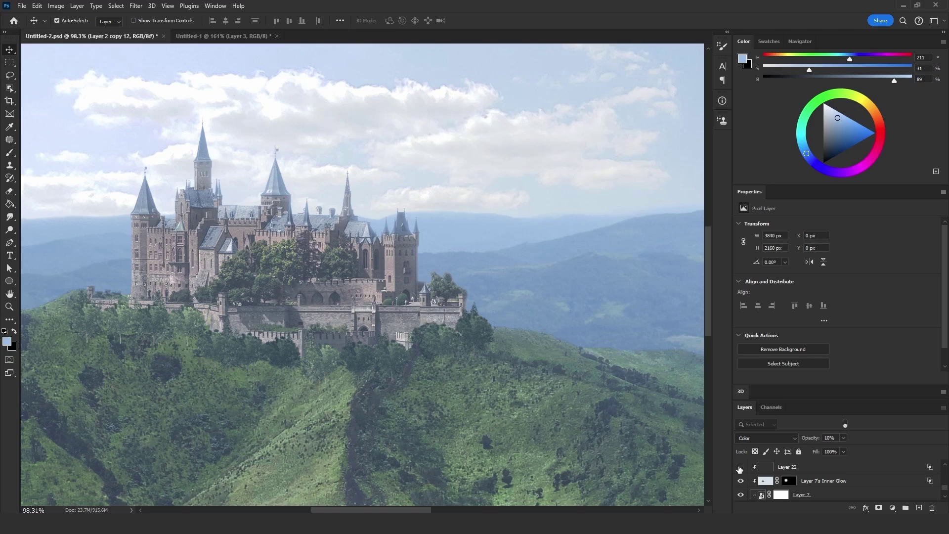
{"action": "left_click", "coordinate": [740, 468]}
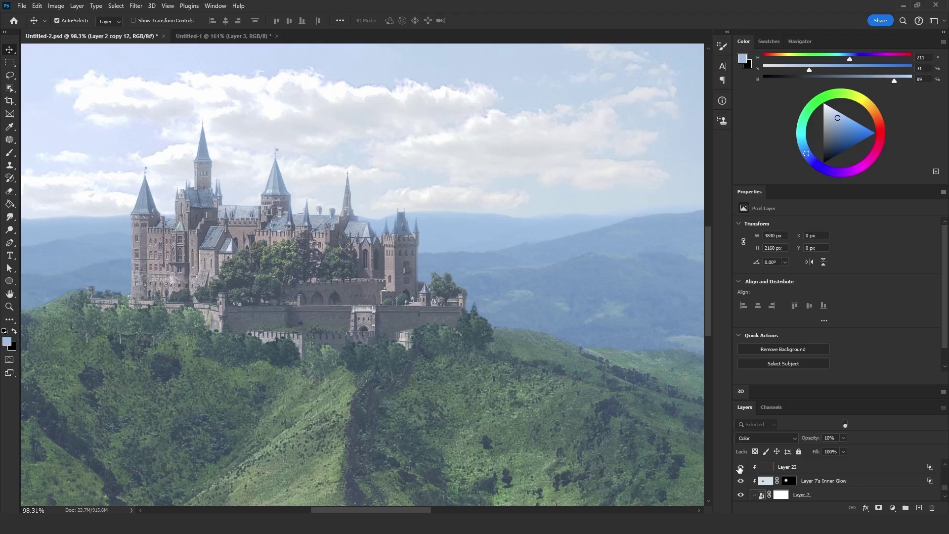
{"action": "scroll", "coordinate": [493, 340], "scroll_direction": "up", "scroll_amount": 1}
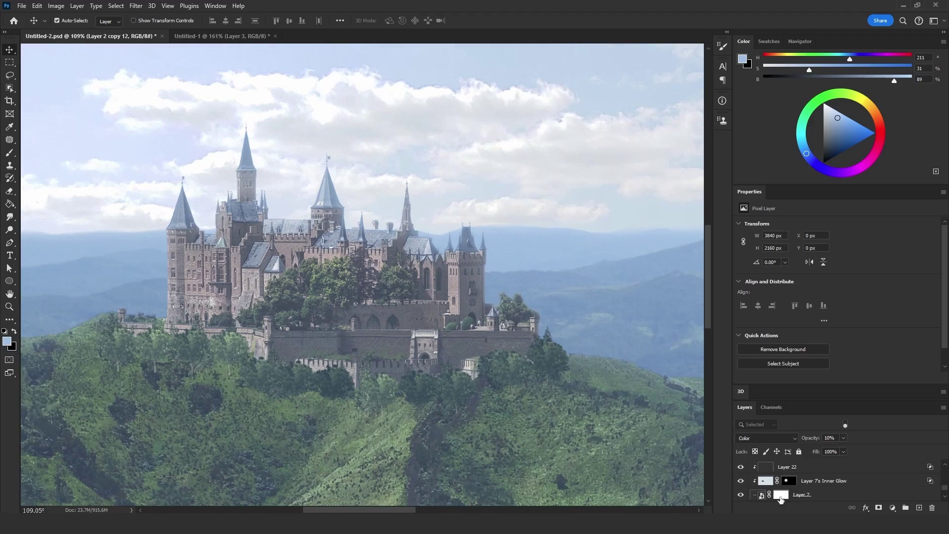
{"action": "left_click", "coordinate": [781, 498]}
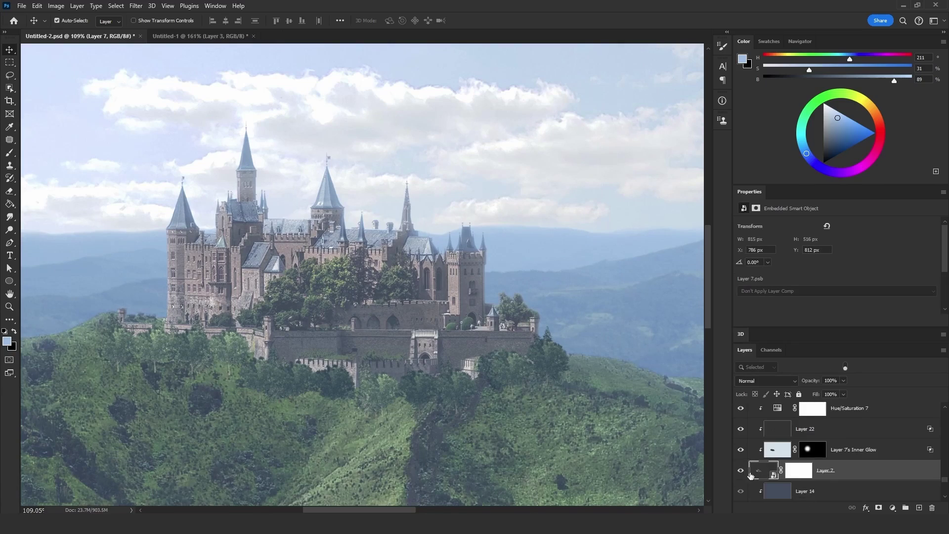
{"action": "left_click", "coordinate": [740, 470]}
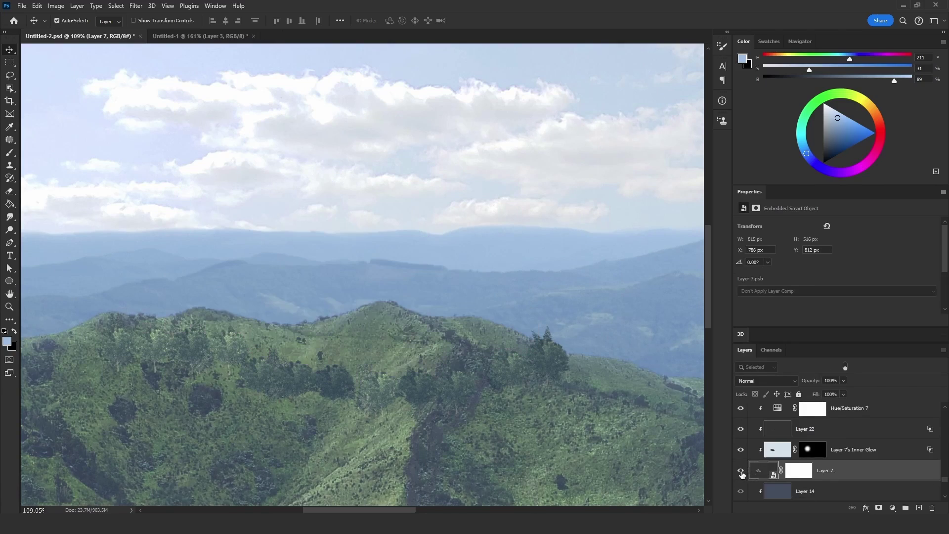
{"action": "left_click", "coordinate": [740, 470]}
{"action": "left_click", "coordinate": [754, 433]}
{"action": "left_click", "coordinate": [740, 429]}
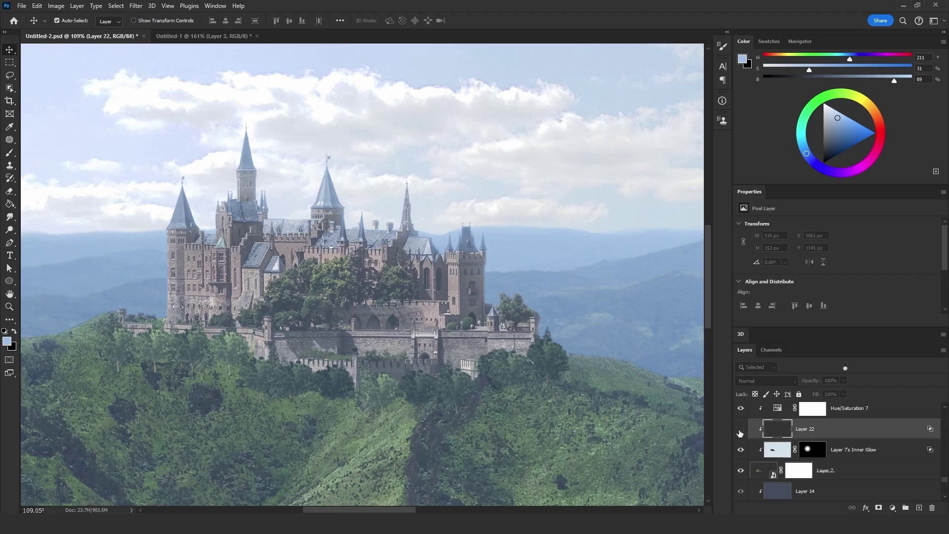
{"action": "left_click", "coordinate": [740, 429]}
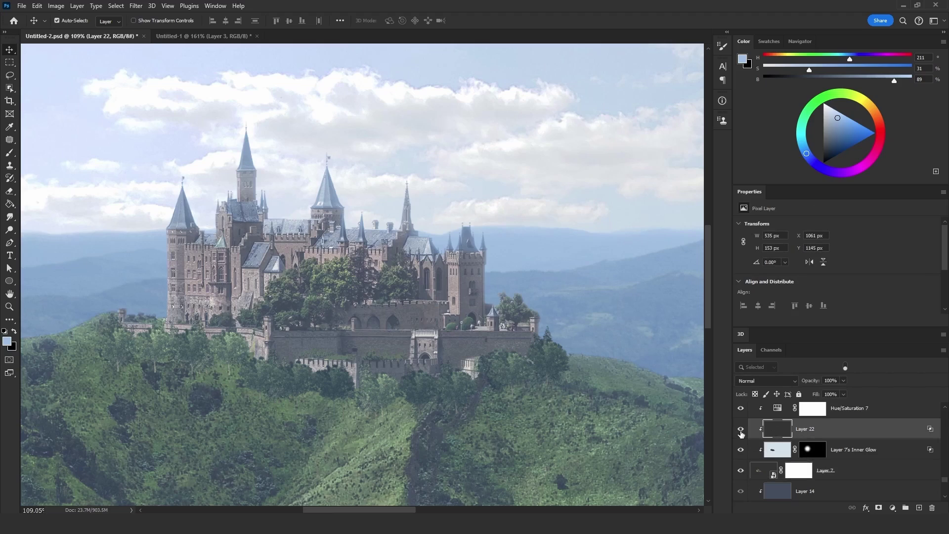
{"action": "left_click", "coordinate": [740, 429]}
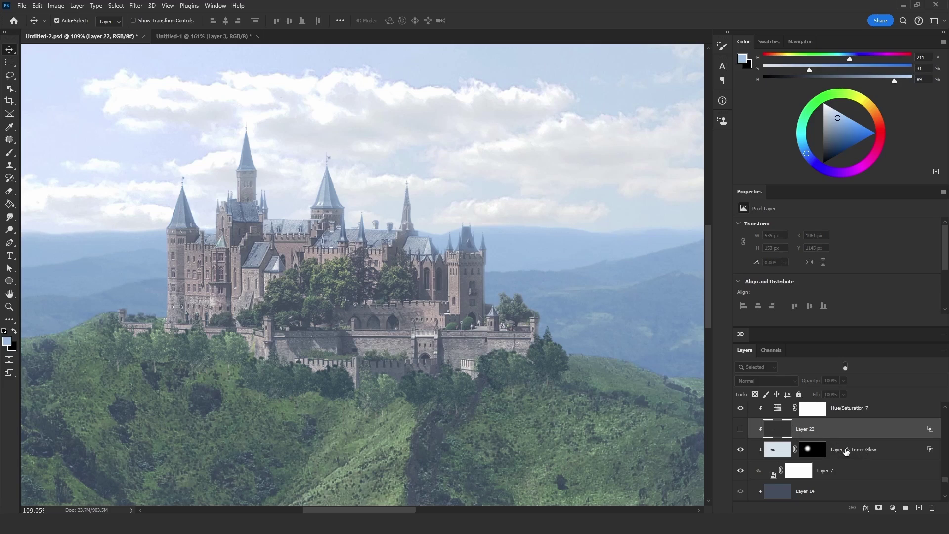
Step: Add a clipped Layer 44 above the castle's Inner Glow layer and set the brush size
{"action": "left_click", "coordinate": [847, 451]}
{"action": "left_click", "coordinate": [918, 508]}
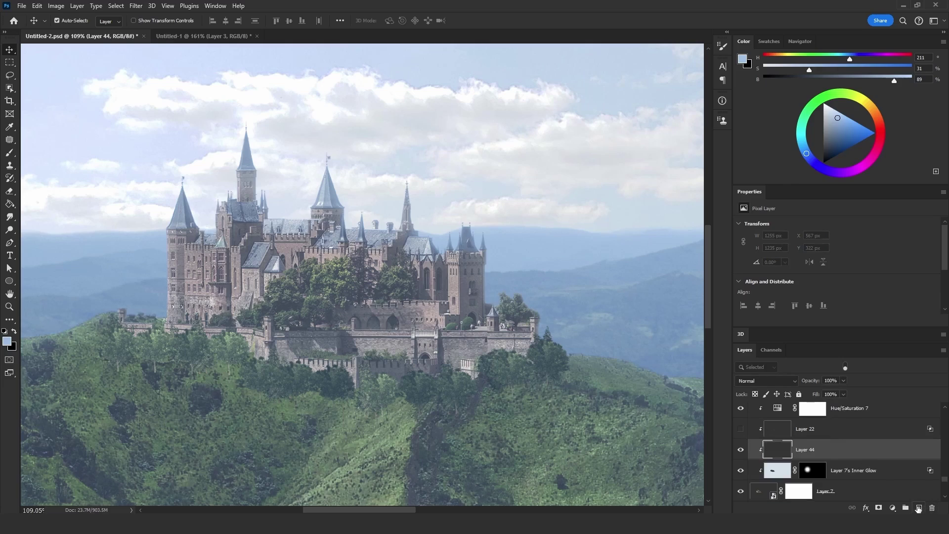
{"action": "left_click", "coordinate": [9, 152]}
{"action": "right_click", "coordinate": [135, 214], "text": "alt"}
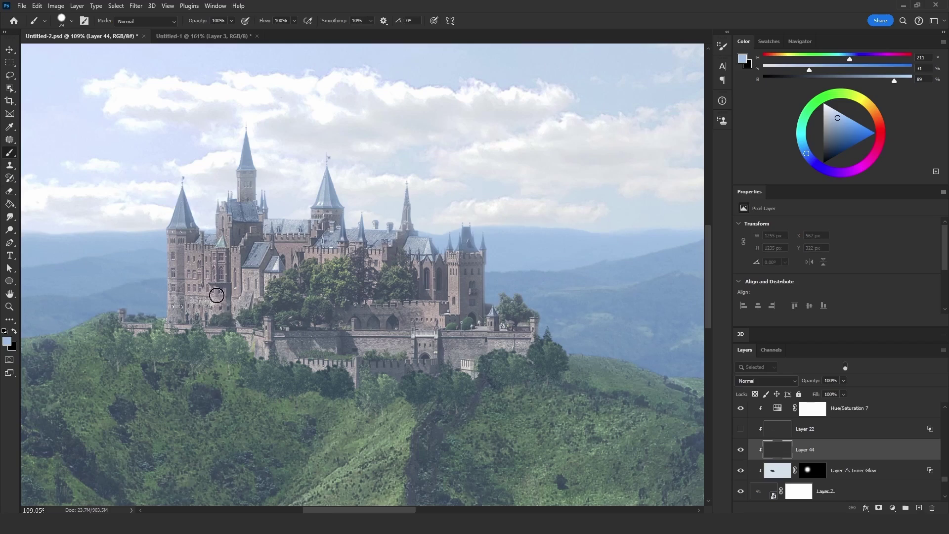
{"action": "right_click", "coordinate": [281, 330], "text": "alt"}
Step: Paint a broad dark shape over the castle's lower wall plus a short upright stroke
{"action": "left_click", "coordinate": [5, 330]}
{"action": "right_click", "coordinate": [332, 338], "text": "alt"}
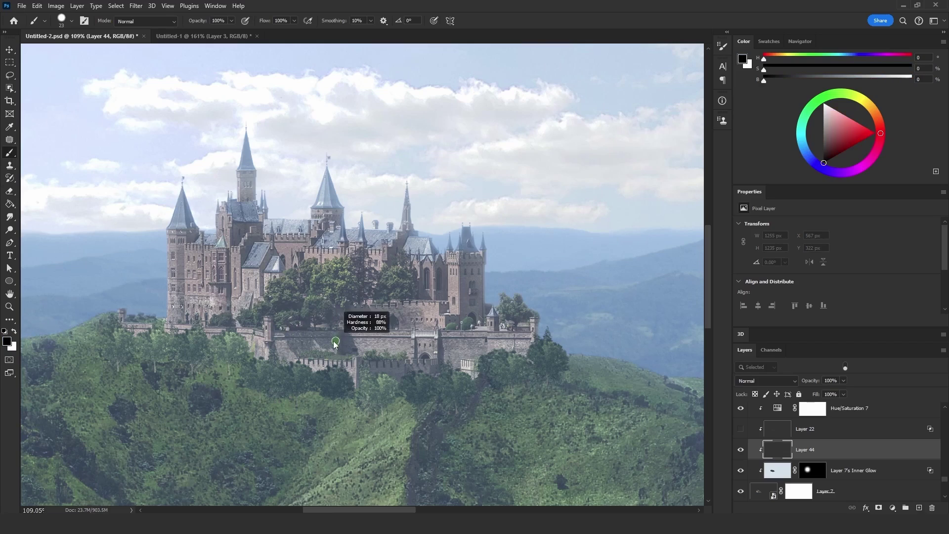
{"action": "left_click", "coordinate": [312, 344]}
{"action": "mouse_move", "coordinate": [321, 341]}
{"action": "left_mouse_down"}
{"action": "mouse_move", "coordinate": [281, 356]}
{"action": "mouse_move", "coordinate": [276, 337]}
{"action": "mouse_move", "coordinate": [329, 336]}
{"action": "mouse_move", "coordinate": [334, 353]}
{"action": "mouse_move", "coordinate": [276, 355]}
{"action": "mouse_move", "coordinate": [329, 343]}
{"action": "mouse_move", "coordinate": [406, 350]}
{"action": "mouse_move", "coordinate": [404, 337]}
{"action": "mouse_move", "coordinate": [335, 337]}
{"action": "mouse_move", "coordinate": [341, 347]}
{"action": "mouse_move", "coordinate": [408, 341]}
{"action": "mouse_move", "coordinate": [418, 350]}
{"action": "mouse_move", "coordinate": [399, 351]}
{"action": "mouse_move", "coordinate": [455, 364]}
{"action": "mouse_move", "coordinate": [457, 352]}
{"action": "mouse_move", "coordinate": [481, 352]}
{"action": "mouse_move", "coordinate": [480, 339]}
{"action": "mouse_move", "coordinate": [440, 337]}
{"action": "mouse_move", "coordinate": [464, 352]}
{"action": "mouse_move", "coordinate": [495, 337]}
{"action": "mouse_move", "coordinate": [411, 323]}
{"action": "left_mouse_up"}
{"action": "right_click", "coordinate": [303, 341], "text": "alt"}
{"action": "right_click", "coordinate": [317, 345], "text": "alt"}
{"action": "key", "text": "bracketleft"}
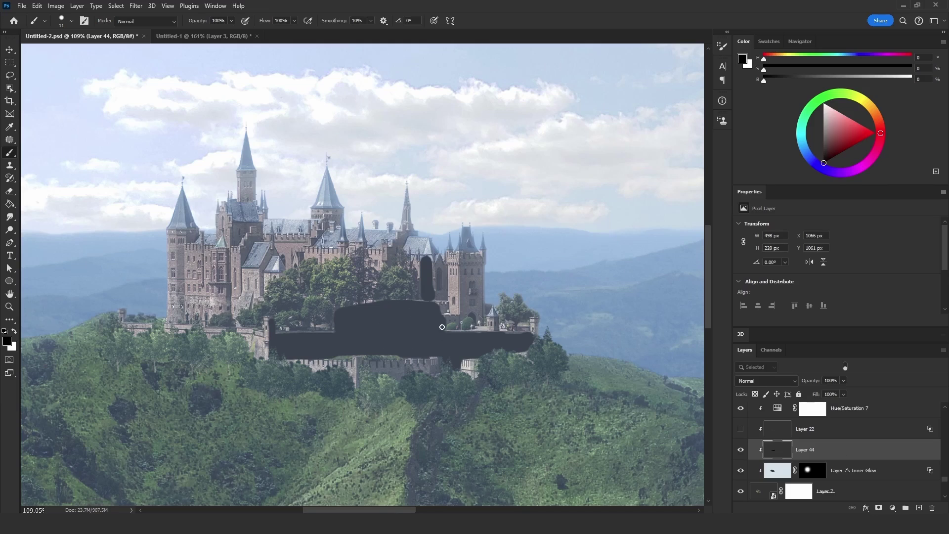
{"action": "left_click", "coordinate": [76, 5]}
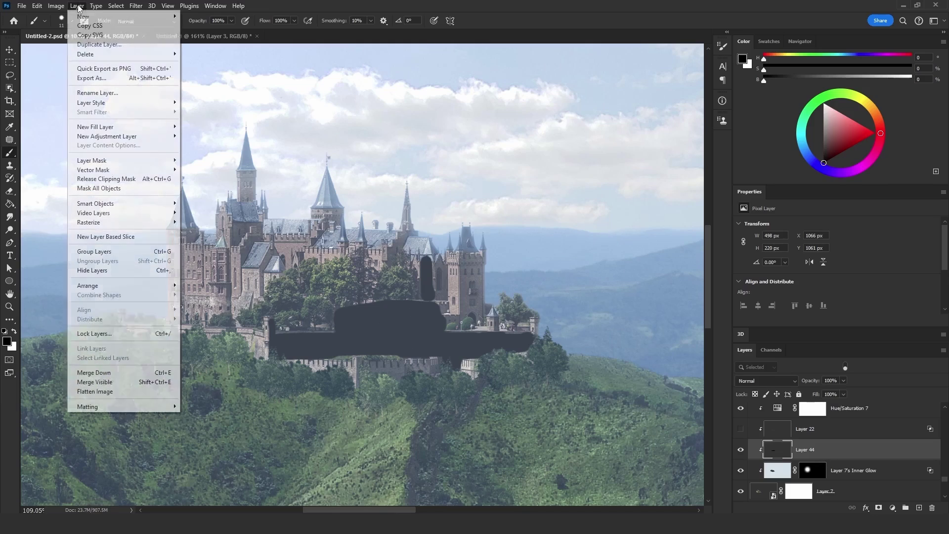
Step: Mask Layer 44 from transparency, then duplicate, rasterize and move Layer 7's copy above it
{"action": "mouse_move", "coordinate": [150, 163]}
{"action": "left_click", "coordinate": [221, 198]}
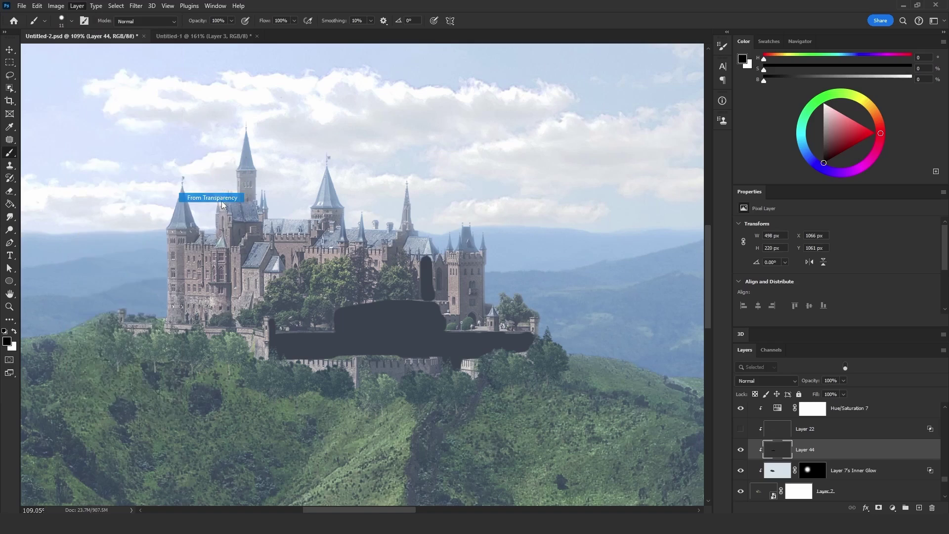
{"action": "left_click", "coordinate": [831, 491]}
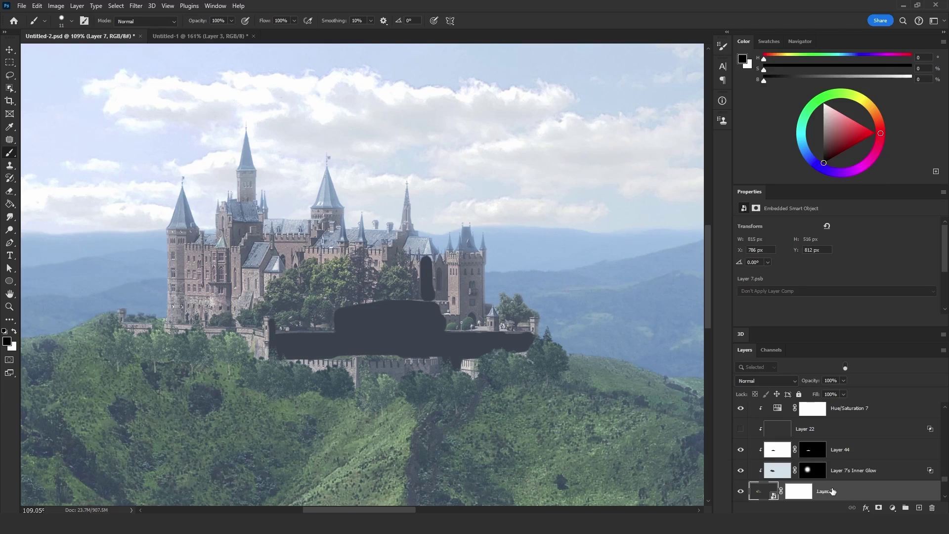
{"action": "key", "text": "ctrl+j"}
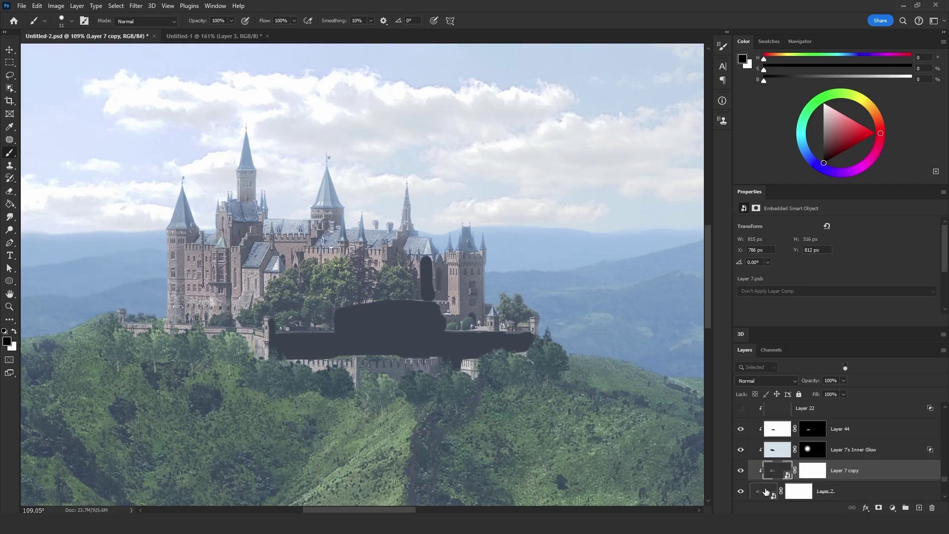
{"action": "right_click", "coordinate": [850, 474]}
{"action": "left_click", "coordinate": [885, 257]}
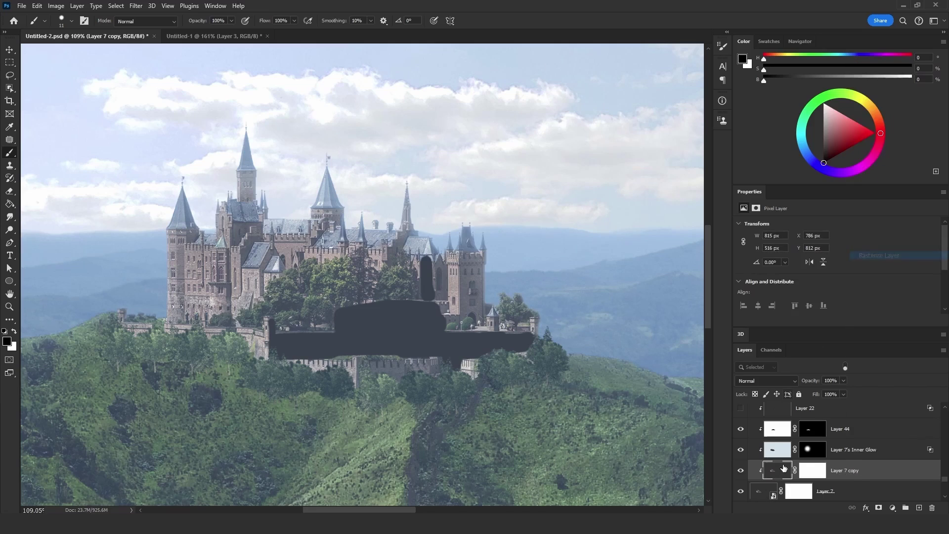
{"action": "scroll", "coordinate": [800, 475], "scroll_direction": "up", "scroll_amount": 1}
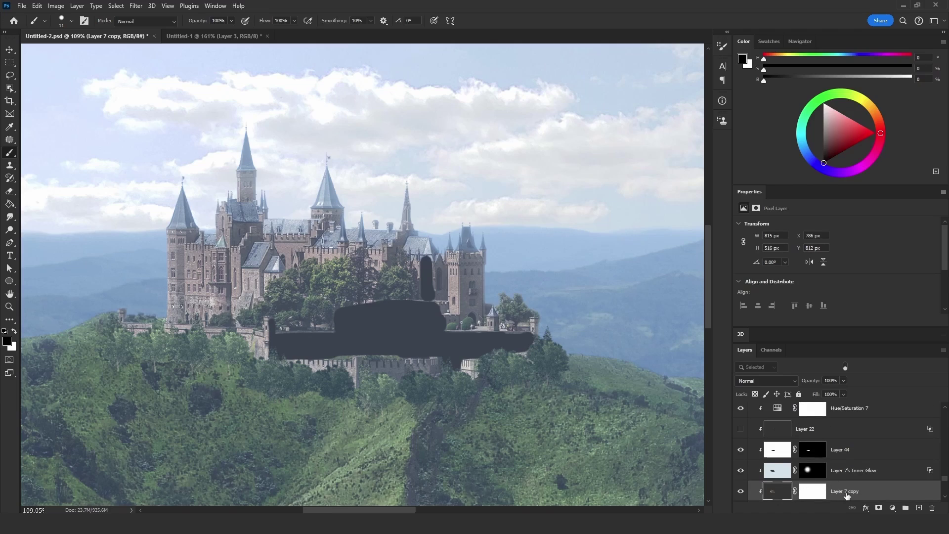
{"action": "left_click_drag", "start_coordinate": [847, 495], "coordinate": [819, 450]}
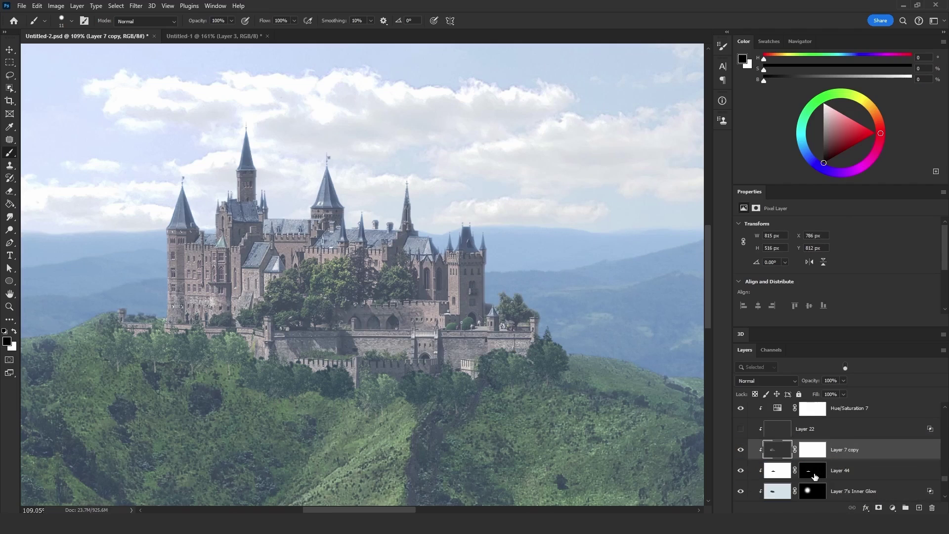
Step: Replace the copy's mask with Layer 44's wall mask, hide Layer 44, and open Hue/Saturation
{"action": "right_click", "coordinate": [807, 450]}
{"action": "left_click", "coordinate": [835, 372]}
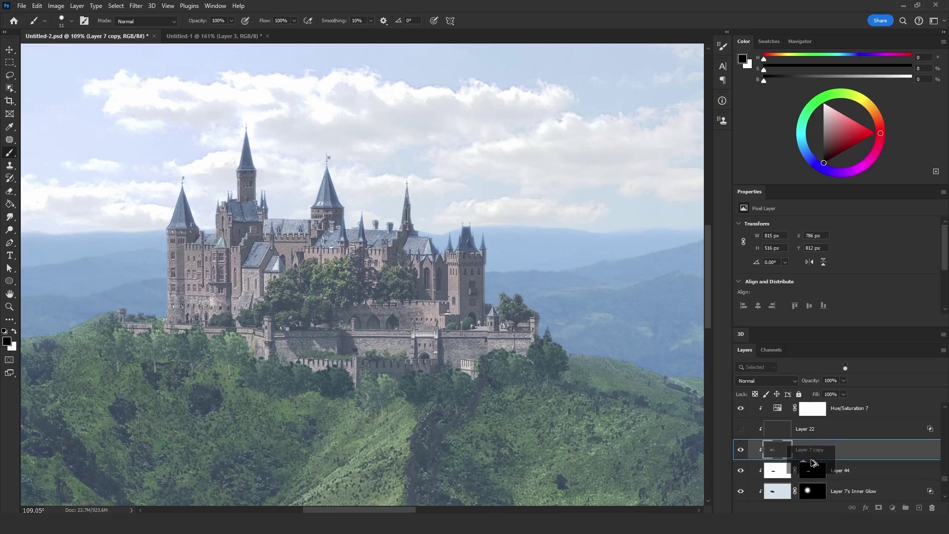
{"action": "left_click_drag", "start_coordinate": [813, 459], "coordinate": [815, 450]}
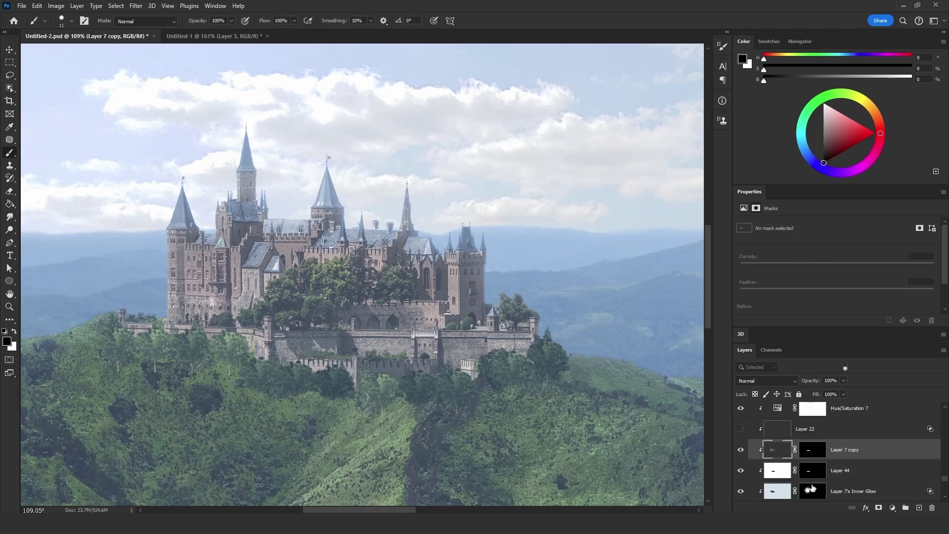
{"action": "left_click", "coordinate": [740, 470]}
{"action": "left_click", "coordinate": [783, 454]}
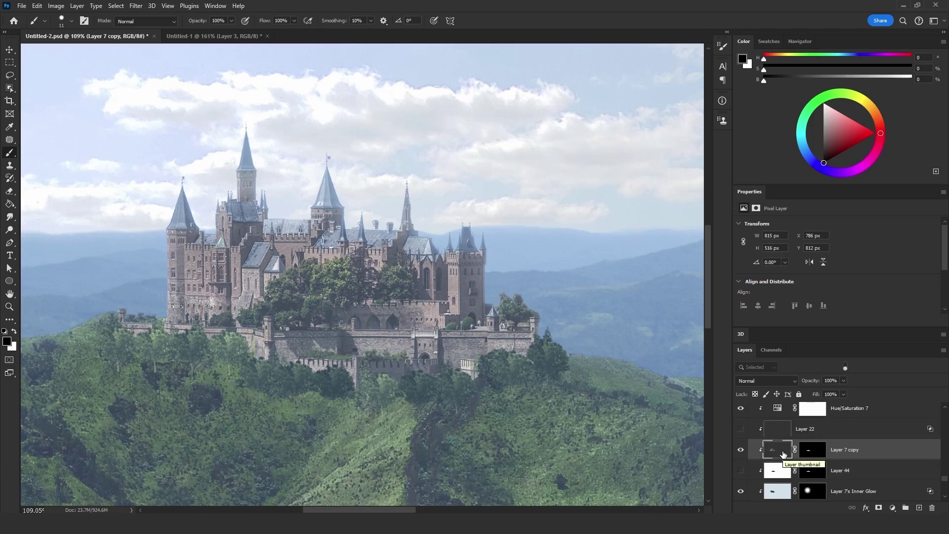
{"action": "key", "text": "ctrl+u"}
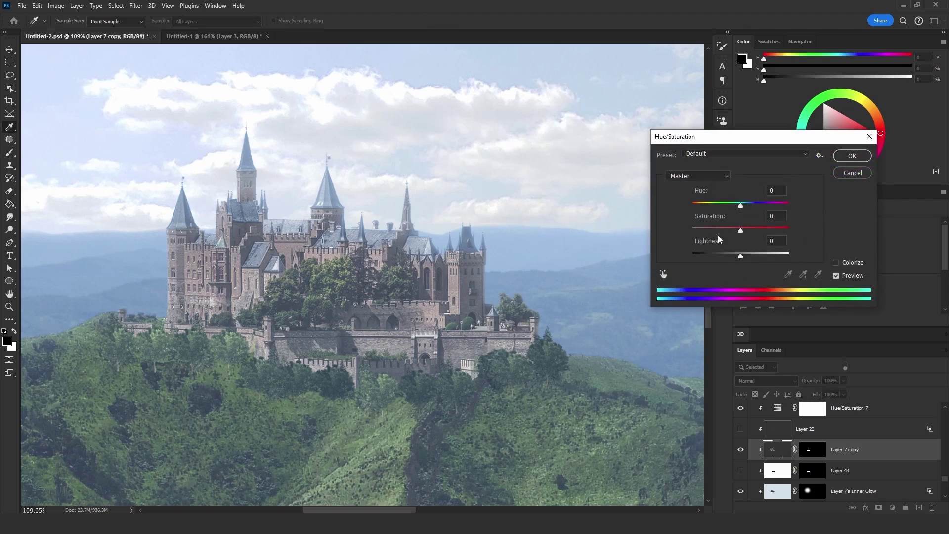
Step: Darken the masked wall copy to Lightness -42 in Hue/Saturation
{"action": "left_click_drag", "start_coordinate": [725, 260], "coordinate": [722, 260]}
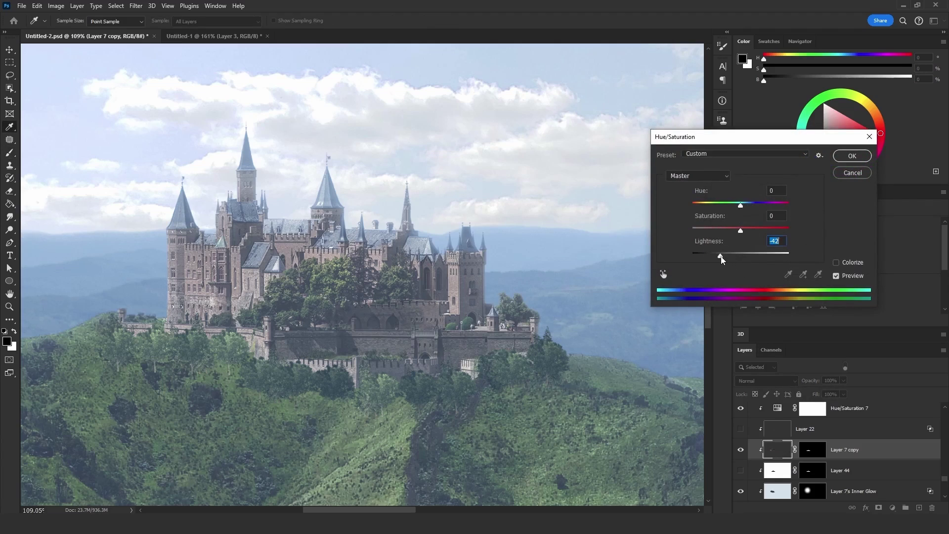
{"action": "key", "text": "Return"}
{"action": "key", "text": "b"}
{"action": "scroll", "coordinate": [383, 340], "scroll_direction": "up", "scroll_amount": 5}
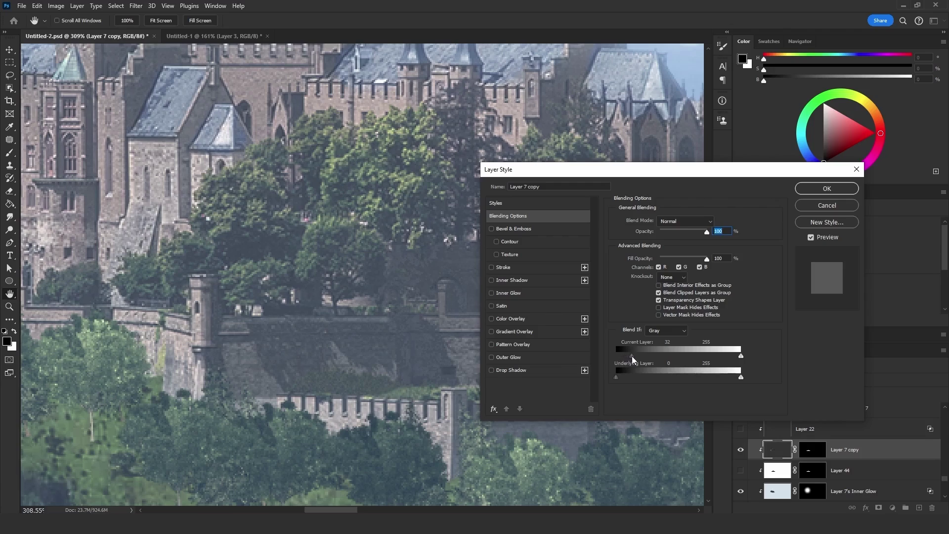
Step: Split the Blend If Current Layer black slider so the copy's darkest tones show through
{"action": "left_click_drag", "start_coordinate": [632, 356], "coordinate": [643, 355]}
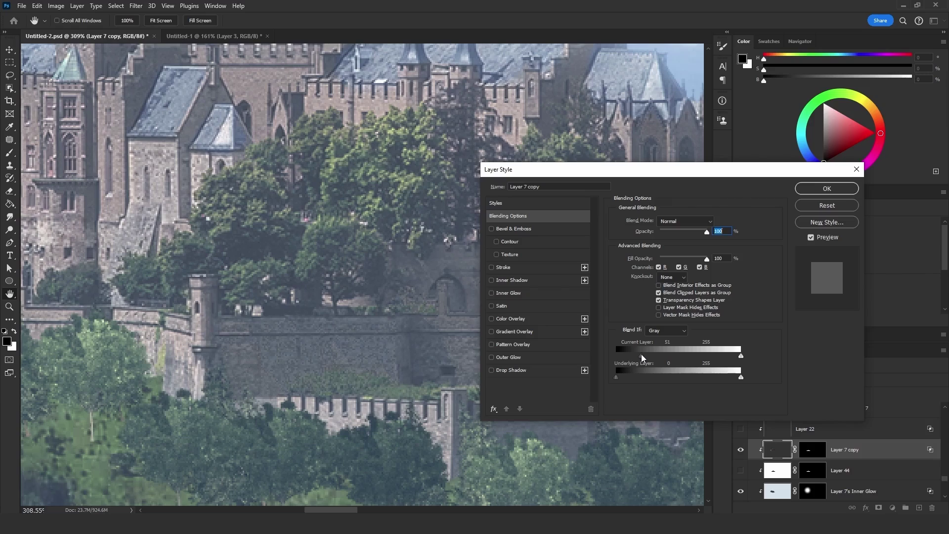
{"action": "left_click_drag", "start_coordinate": [647, 357], "coordinate": [651, 359]}
{"action": "left_click", "coordinate": [827, 189]}
{"action": "scroll", "coordinate": [407, 275], "scroll_direction": "down", "scroll_amount": 6}
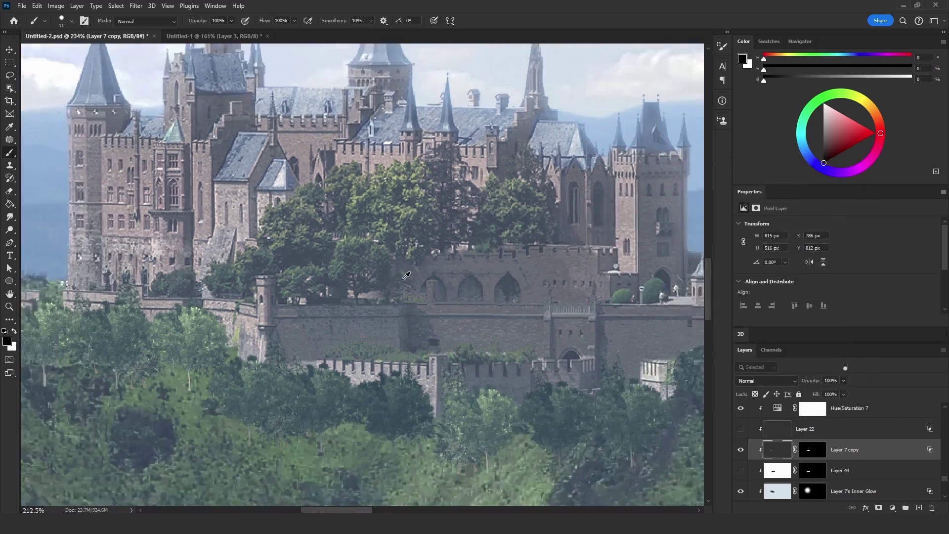
{"action": "scroll", "coordinate": [406, 275], "scroll_direction": "down", "scroll_amount": 3}
{"action": "scroll", "coordinate": [523, 279], "scroll_direction": "up", "scroll_amount": 1}
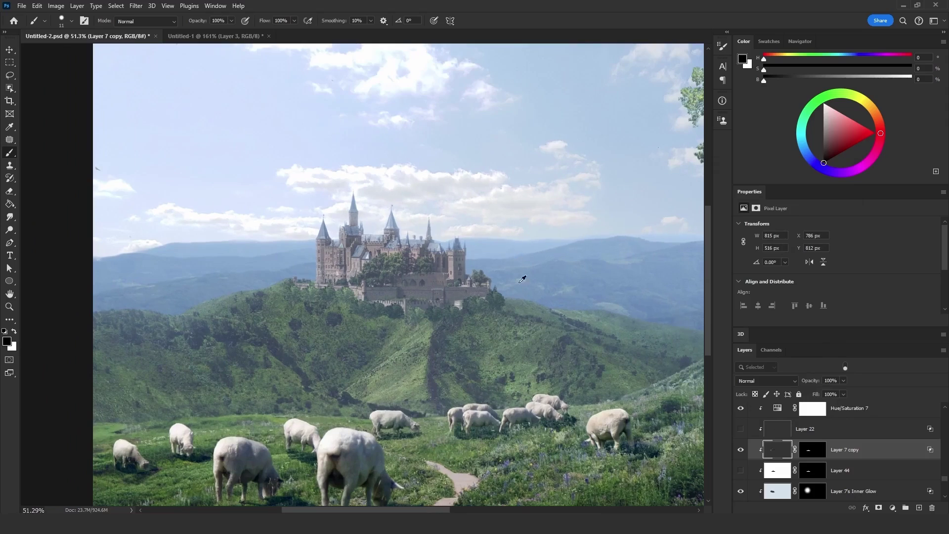
Step: Toggle the darkened wall copy on and off to compare, leaving it visible
{"action": "left_click", "coordinate": [741, 450]}
{"action": "left_click", "coordinate": [741, 450]}
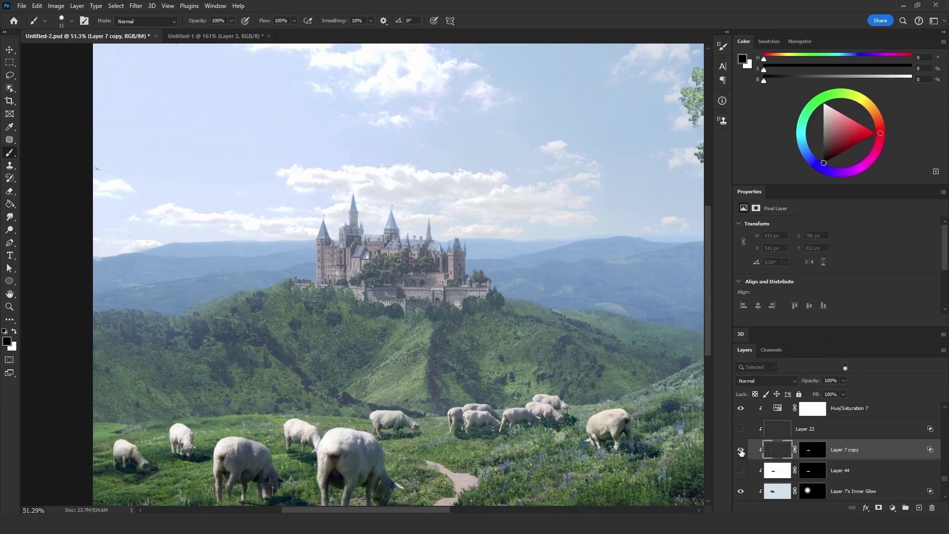
{"action": "left_click", "coordinate": [741, 450]}
{"action": "left_click", "coordinate": [740, 450]}
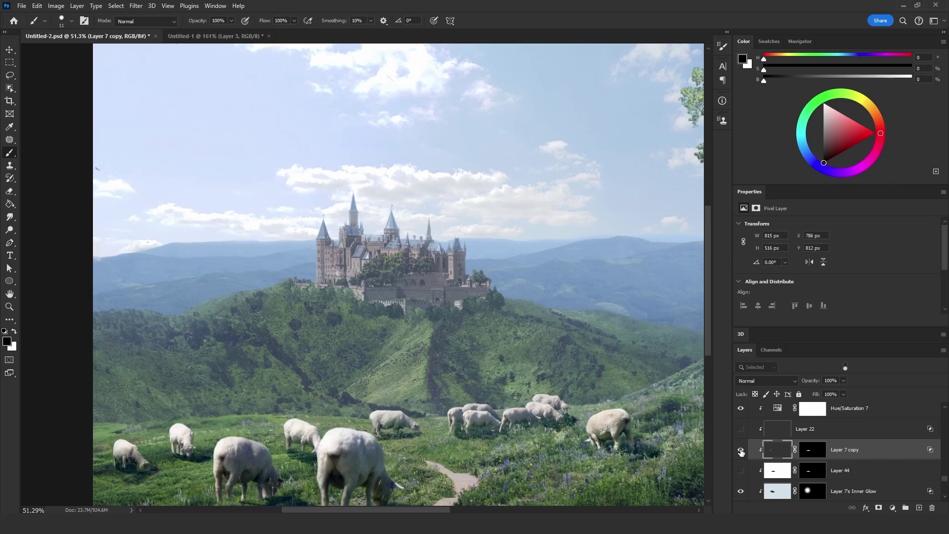
{"action": "left_click", "coordinate": [740, 450]}
{"action": "left_click", "coordinate": [740, 450]}
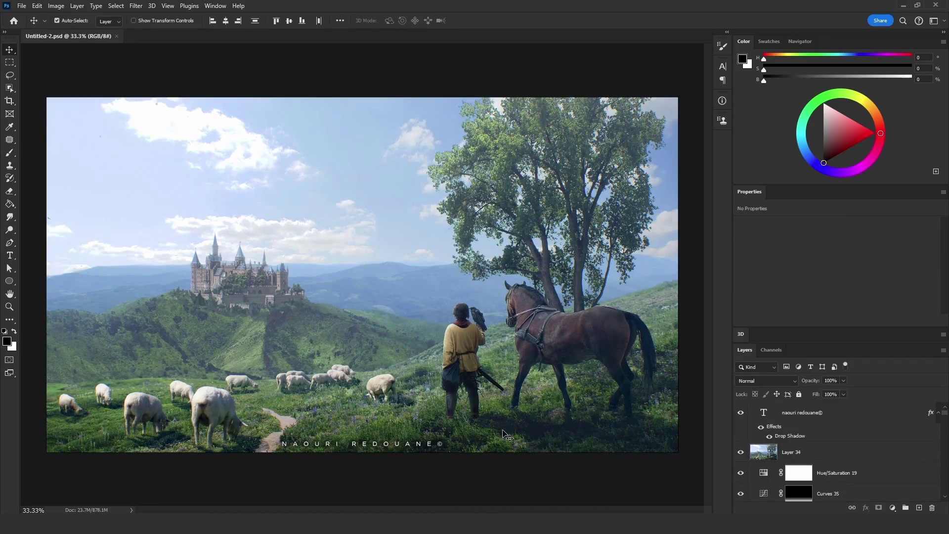
{"action": "scroll", "coordinate": [469, 403], "scroll_direction": "up", "scroll_amount": 5}
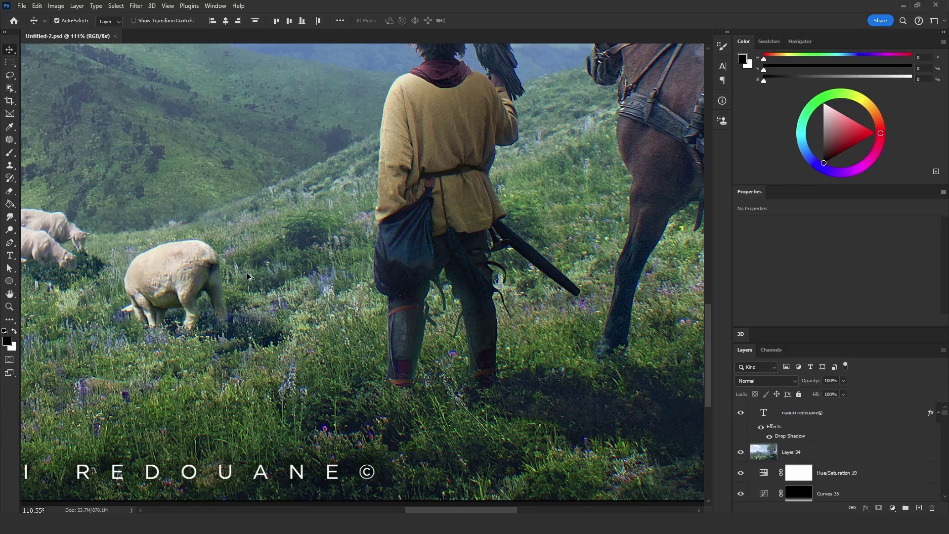
{"action": "scroll", "coordinate": [249, 277], "scroll_direction": "down", "scroll_amount": 5}
{"action": "scroll", "coordinate": [346, 336], "scroll_direction": "up", "scroll_amount": 4}
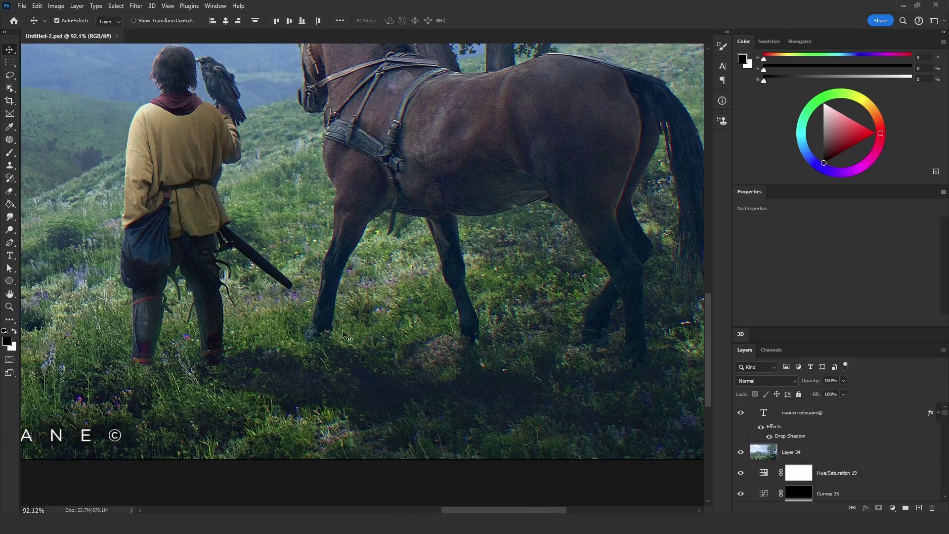
{"action": "scroll", "coordinate": [596, 378], "scroll_direction": "down", "scroll_amount": 3}
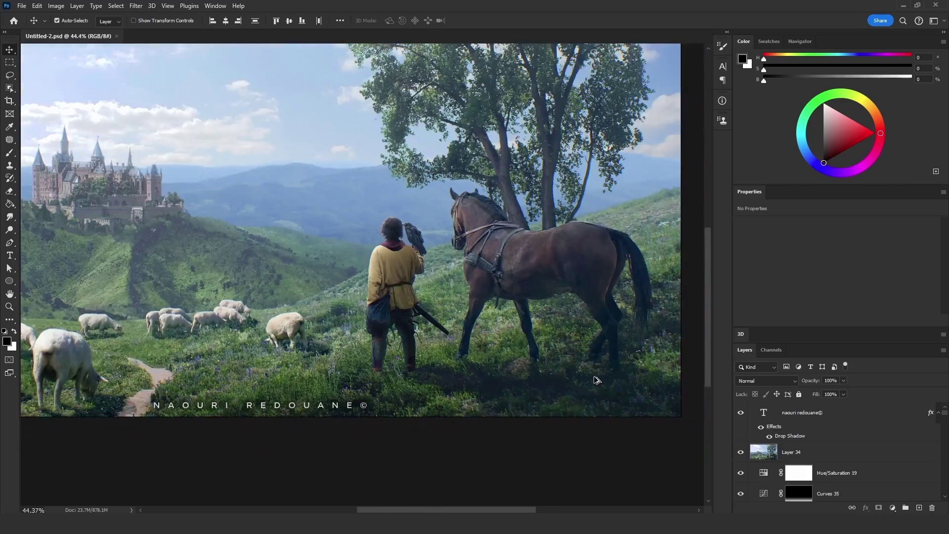
{"action": "scroll", "coordinate": [140, 370], "scroll_direction": "up", "scroll_amount": 6}
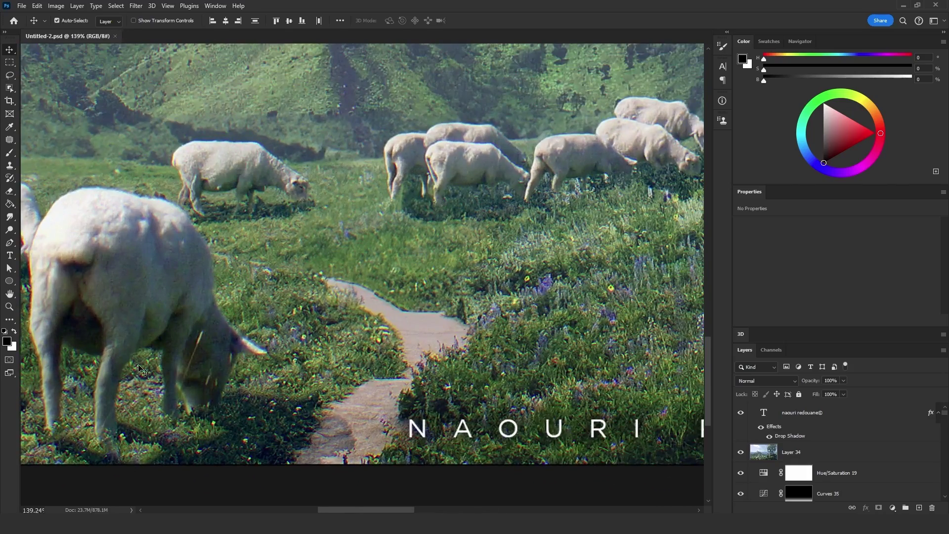
{"action": "scroll", "coordinate": [140, 369], "scroll_direction": "down", "scroll_amount": 5}
{"action": "scroll", "coordinate": [222, 168], "scroll_direction": "up", "scroll_amount": 6}
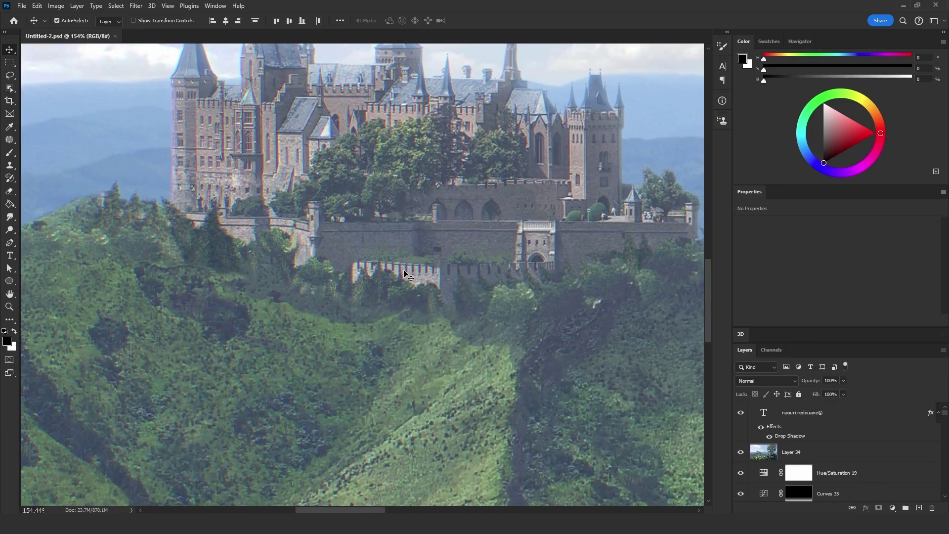
{"action": "scroll", "coordinate": [405, 273], "scroll_direction": "down", "scroll_amount": 6}
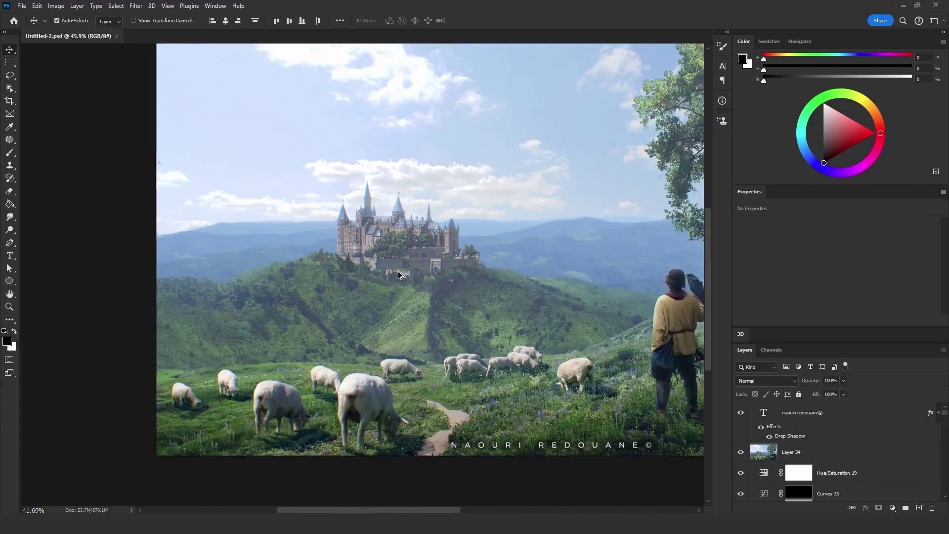